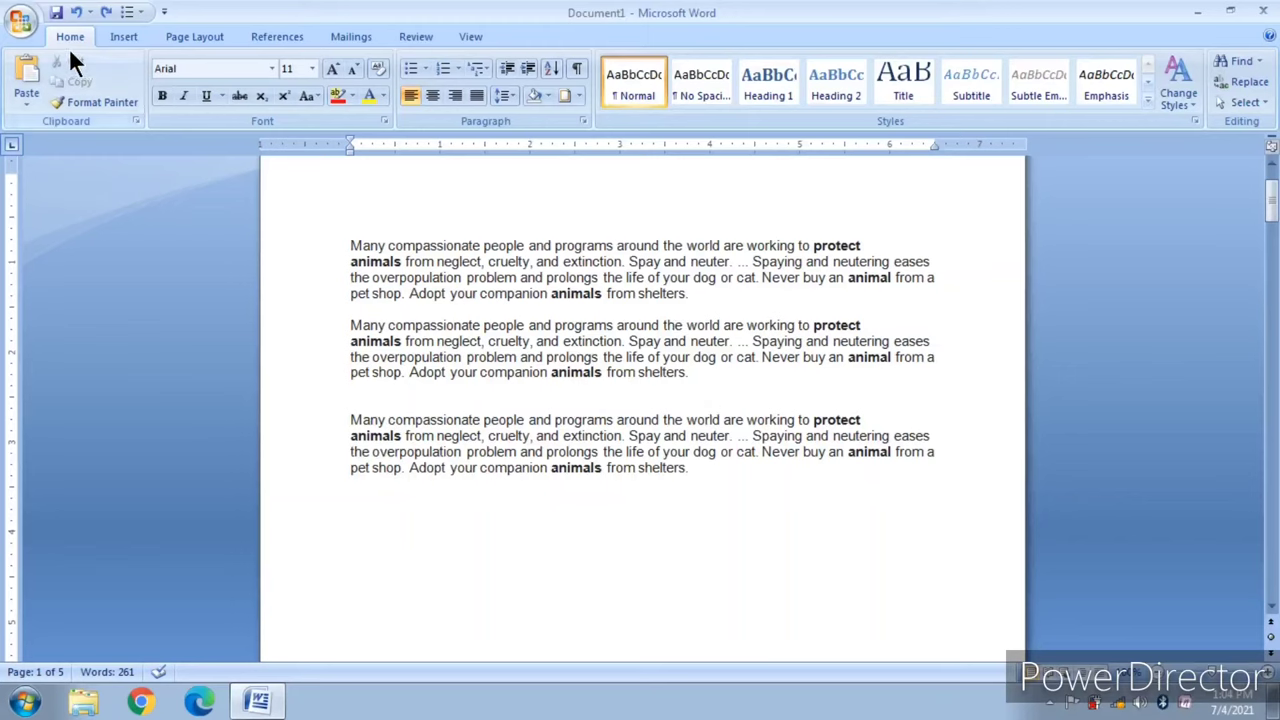
Preview the Borders and Shading dialog, then close it without changes.
left_click(577, 97)
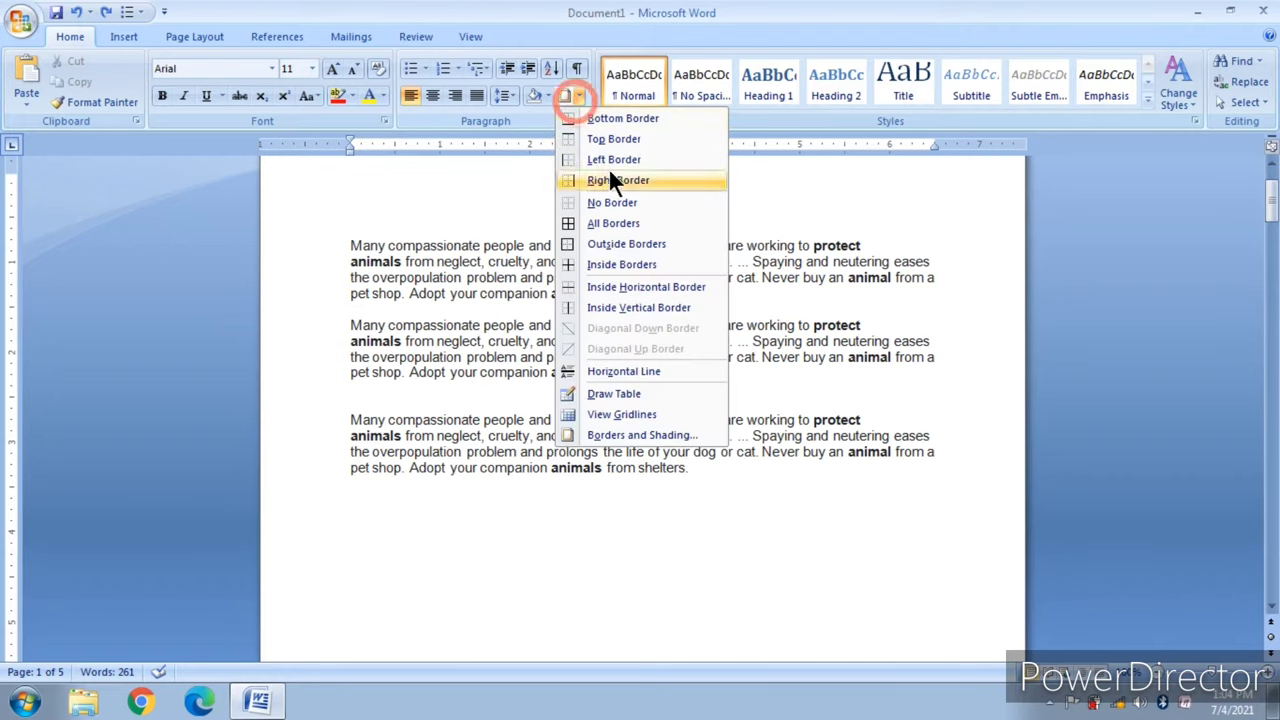
left_click(631, 436)
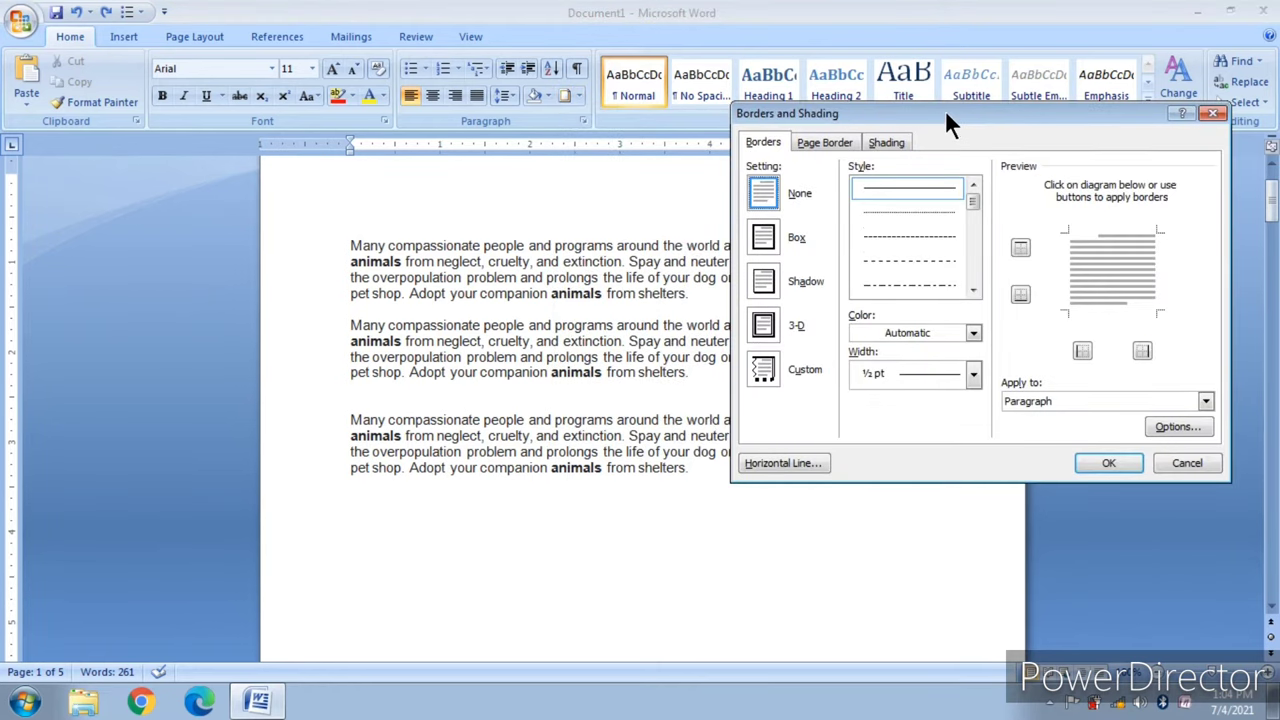
left_click_drag(945, 120, 943, 149)
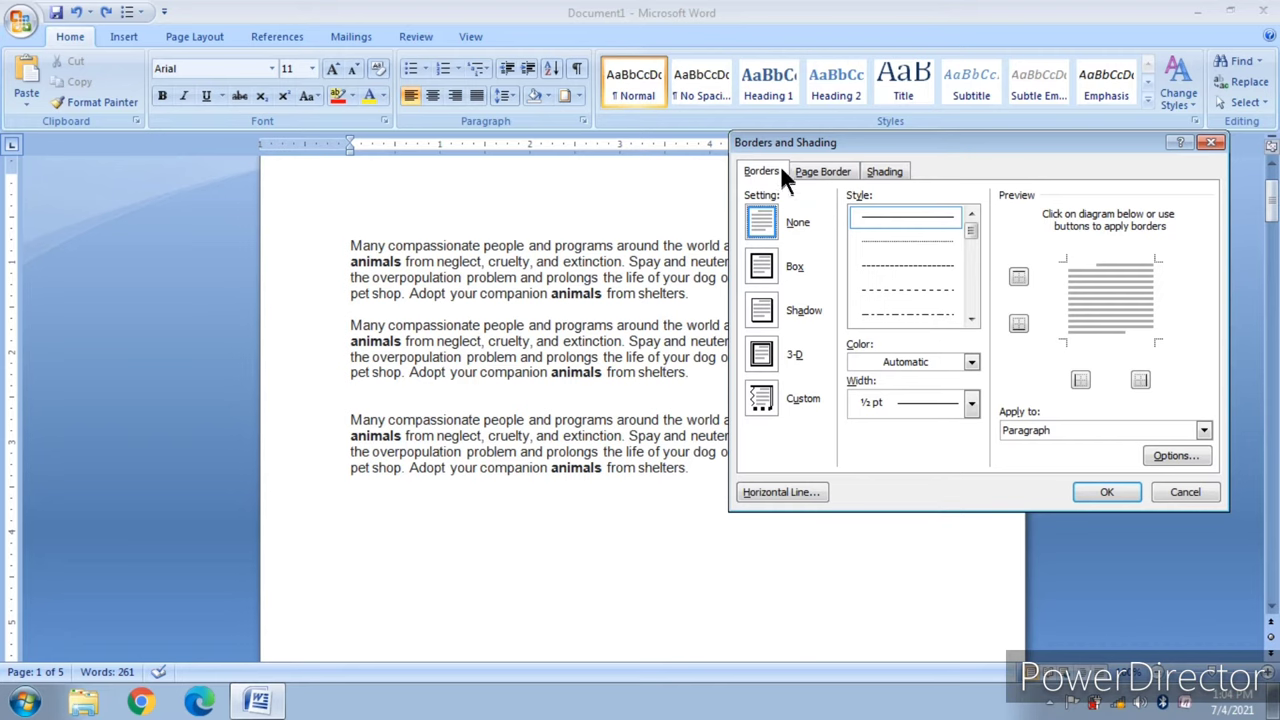
left_click(1209, 146)
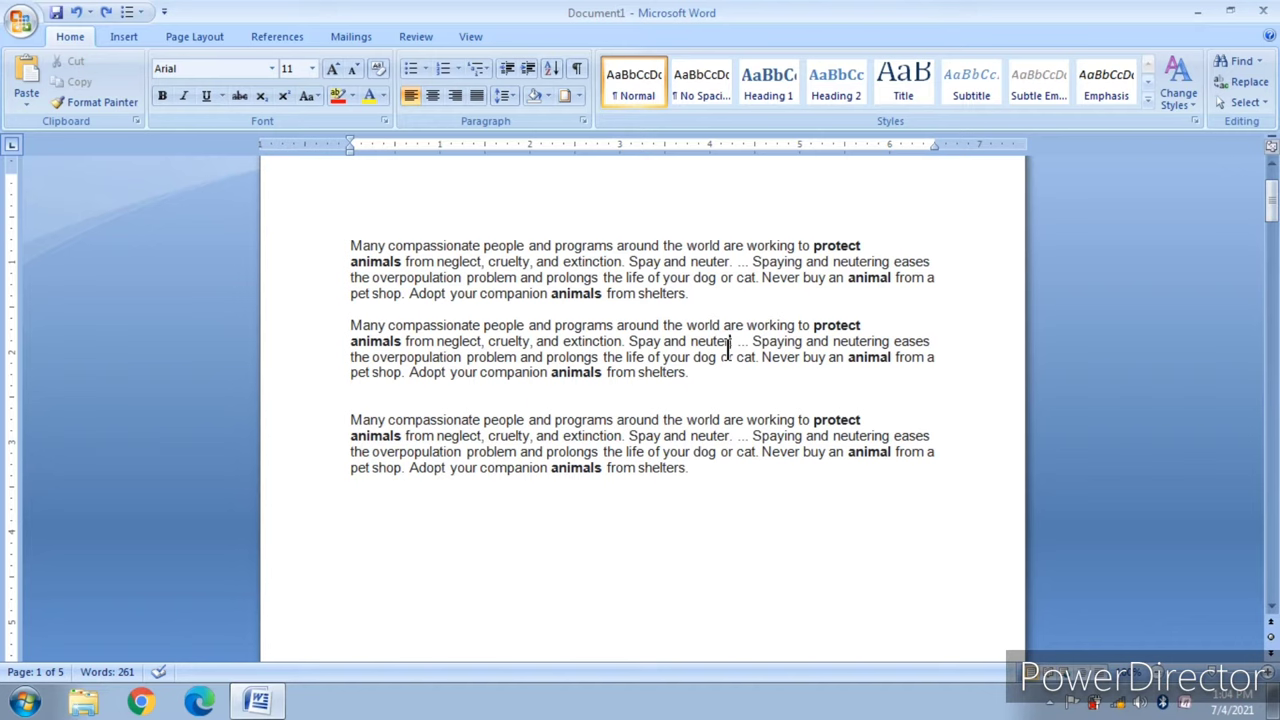
Select all three animal paragraphs and choose the Box border setting for them.
left_click(695, 469)
left_click_drag(695, 469, 420, 294)
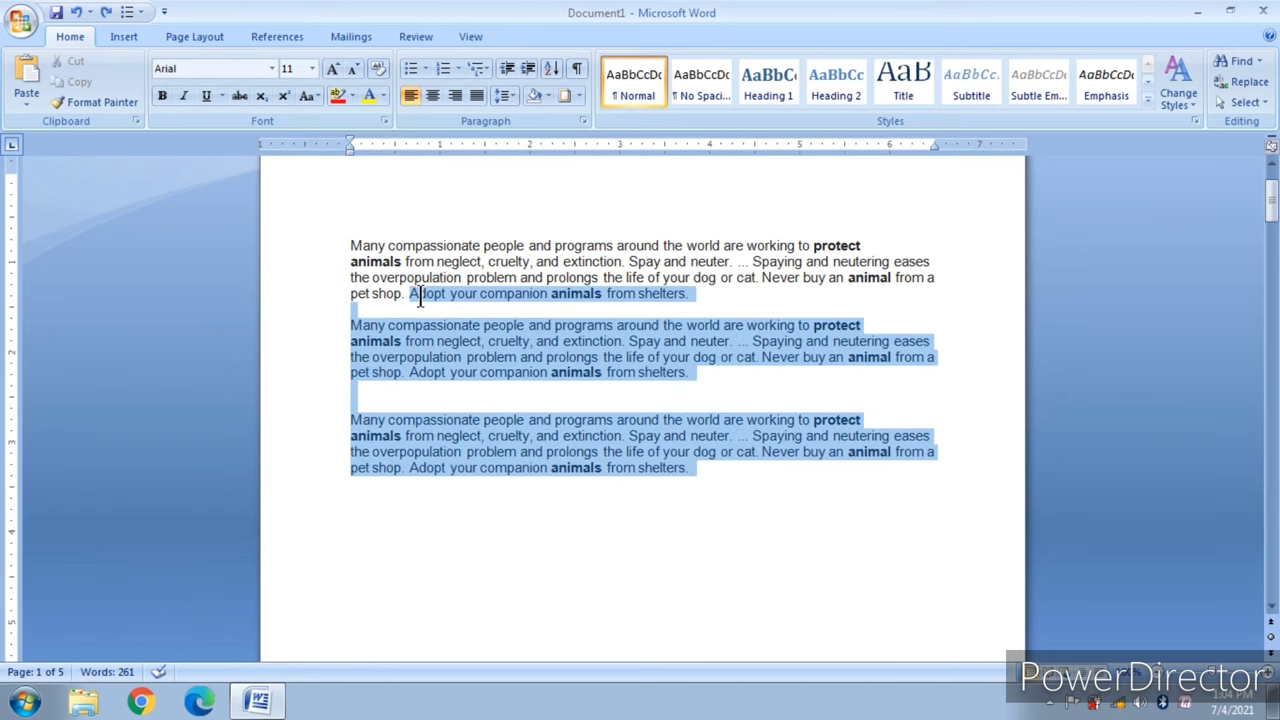
left_click_drag(420, 294, 380, 243)
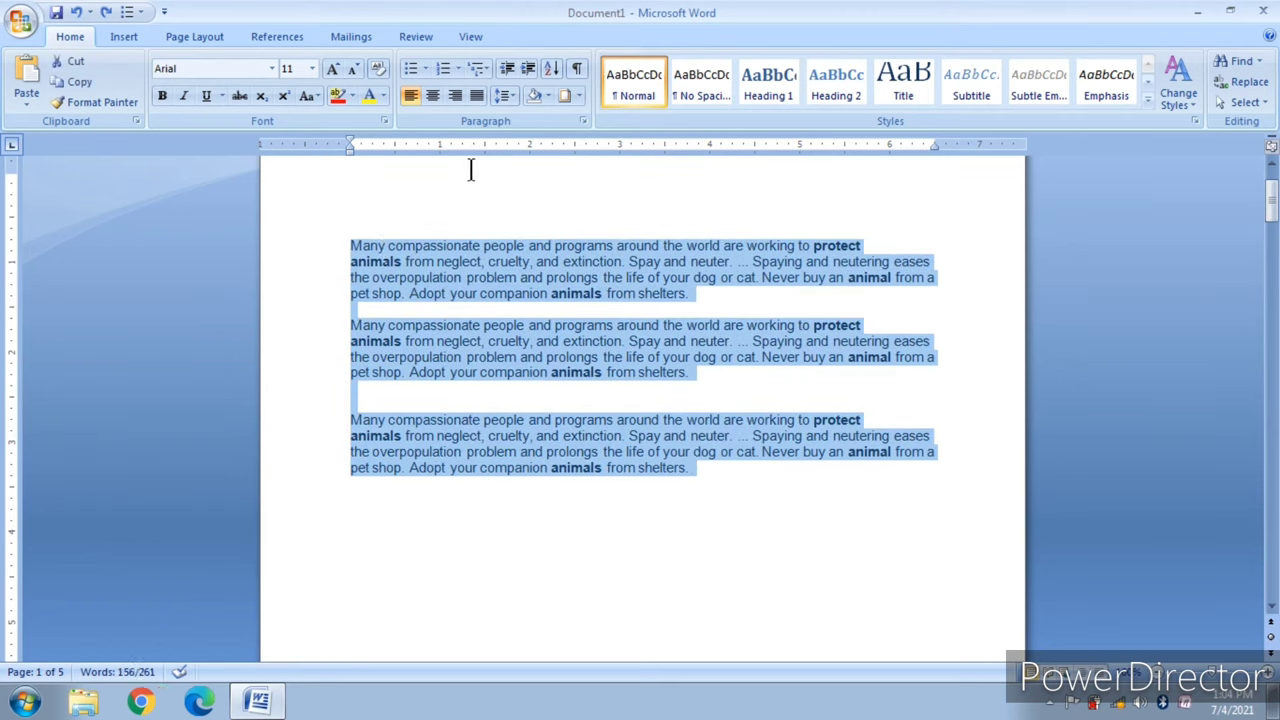
left_click(562, 96)
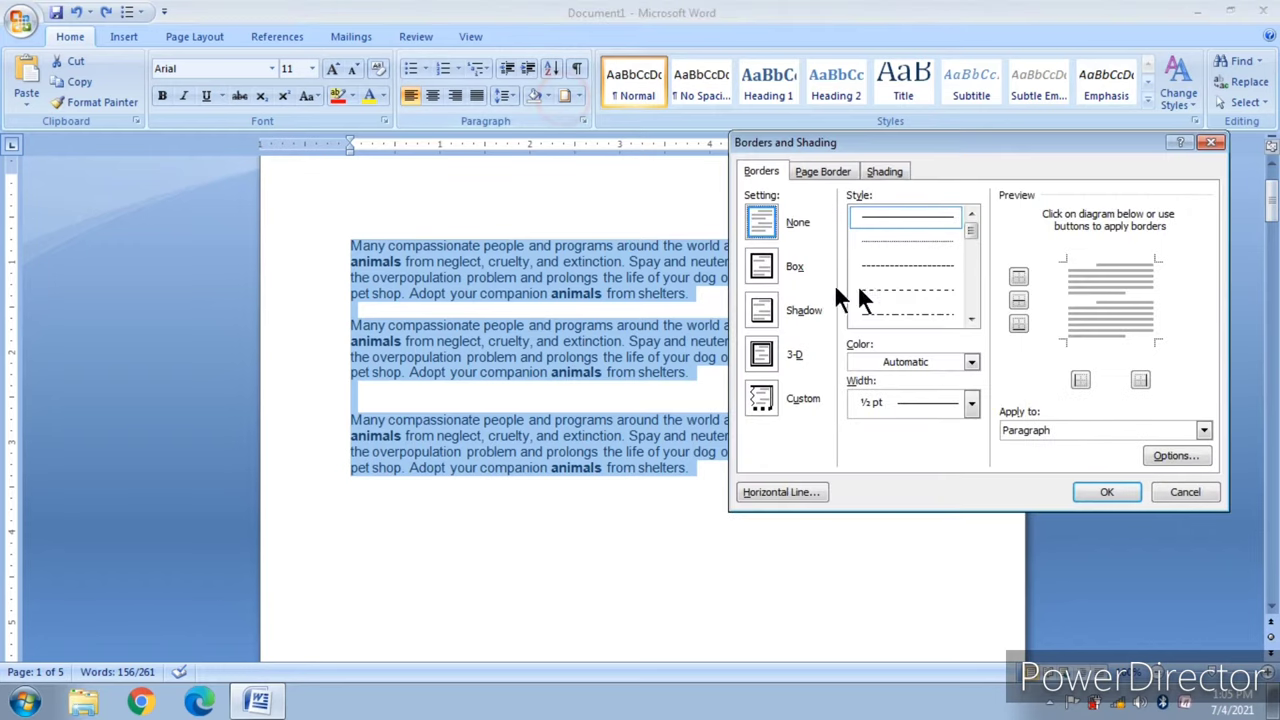
left_click_drag(912, 140, 909, 124)
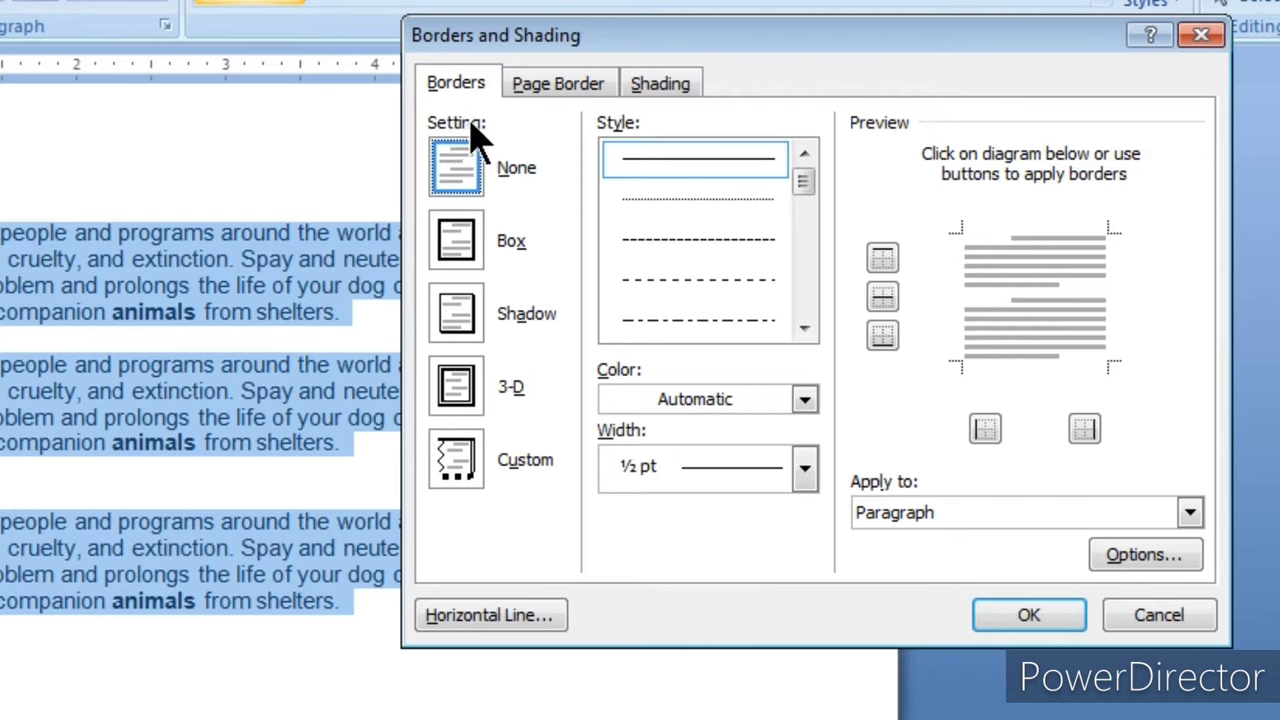
left_click(458, 262)
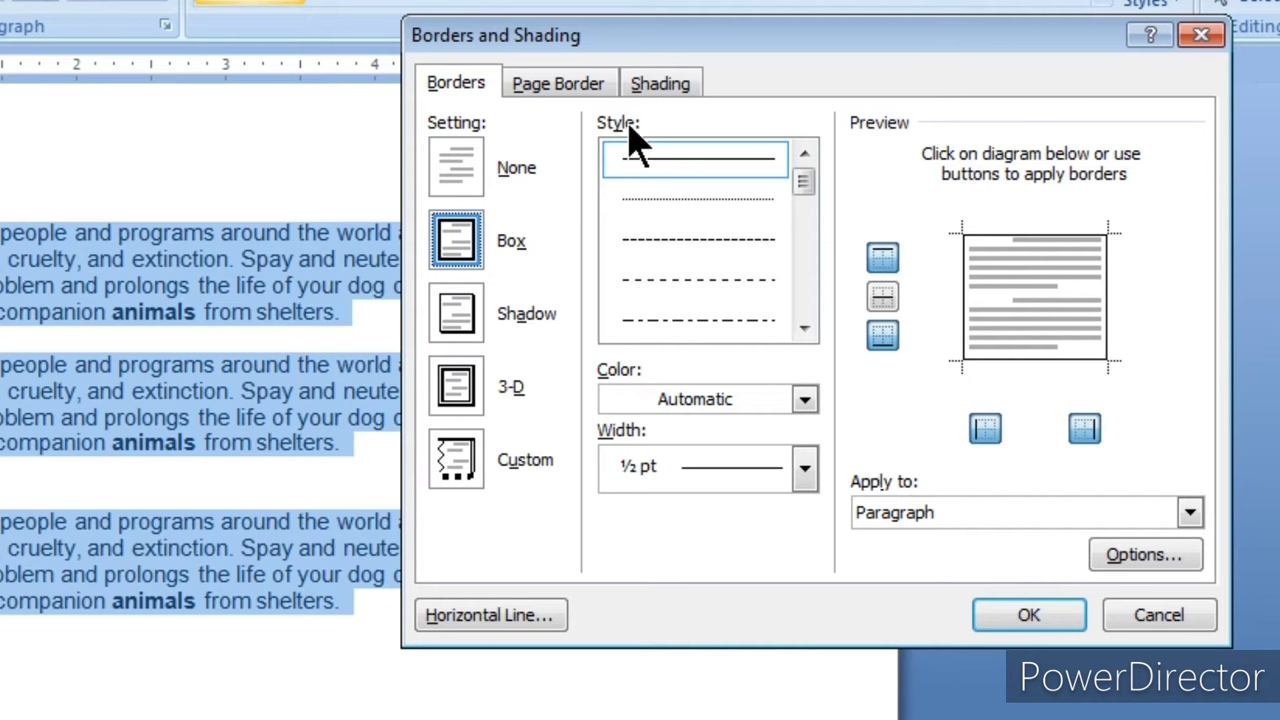
Pick the thick black multi-line 3 pt style from the border Style list.
left_click(805, 326)
left_click(805, 326)
double_click(805, 326)
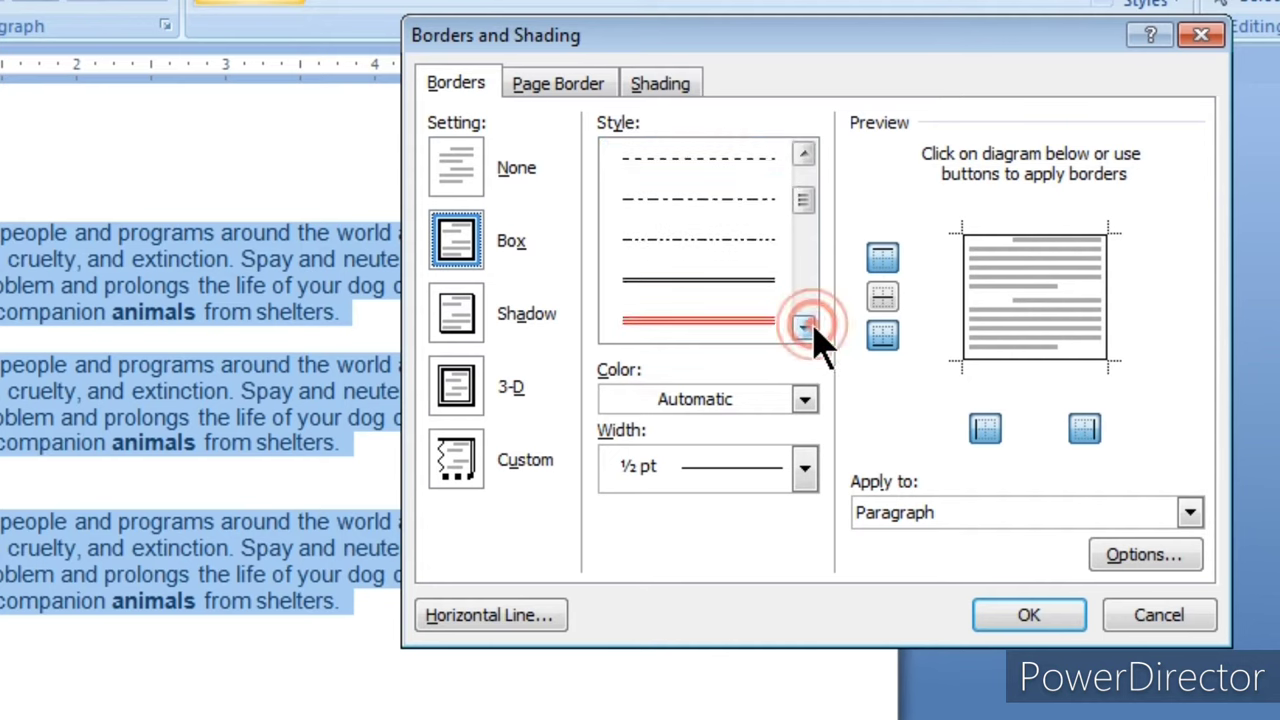
left_click(805, 326)
left_click(805, 326)
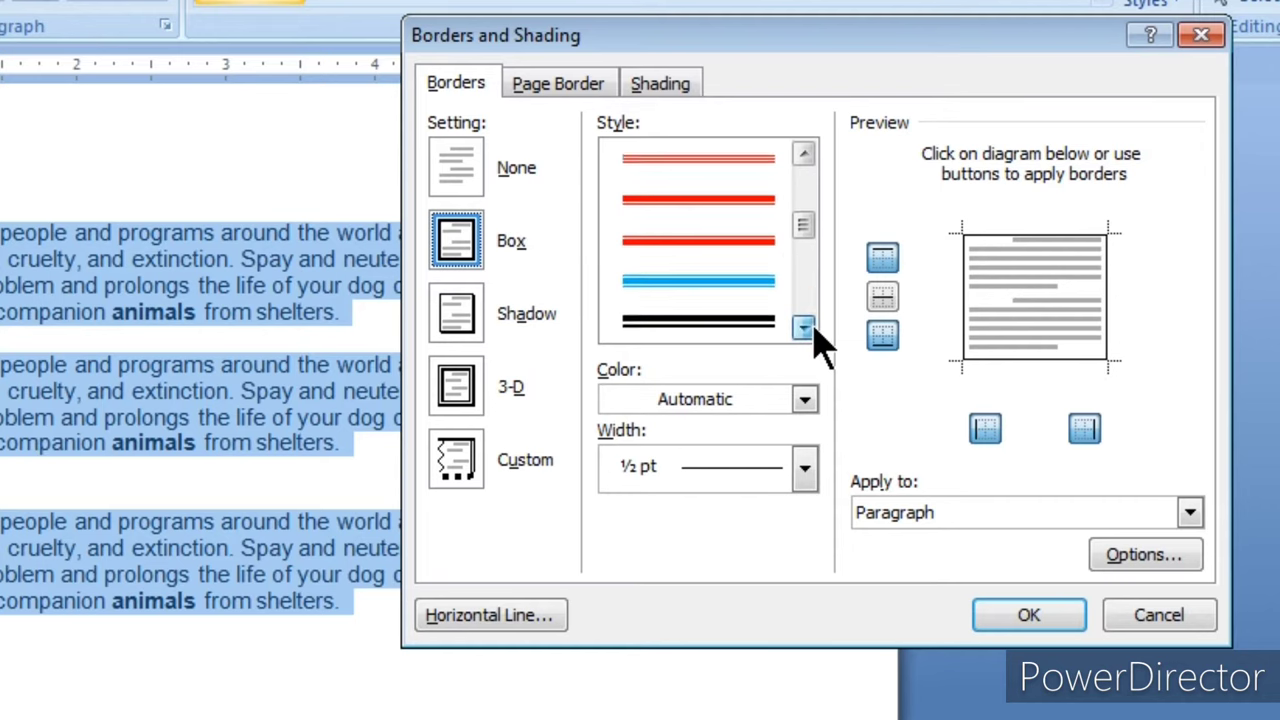
left_click(805, 326)
left_click(805, 326)
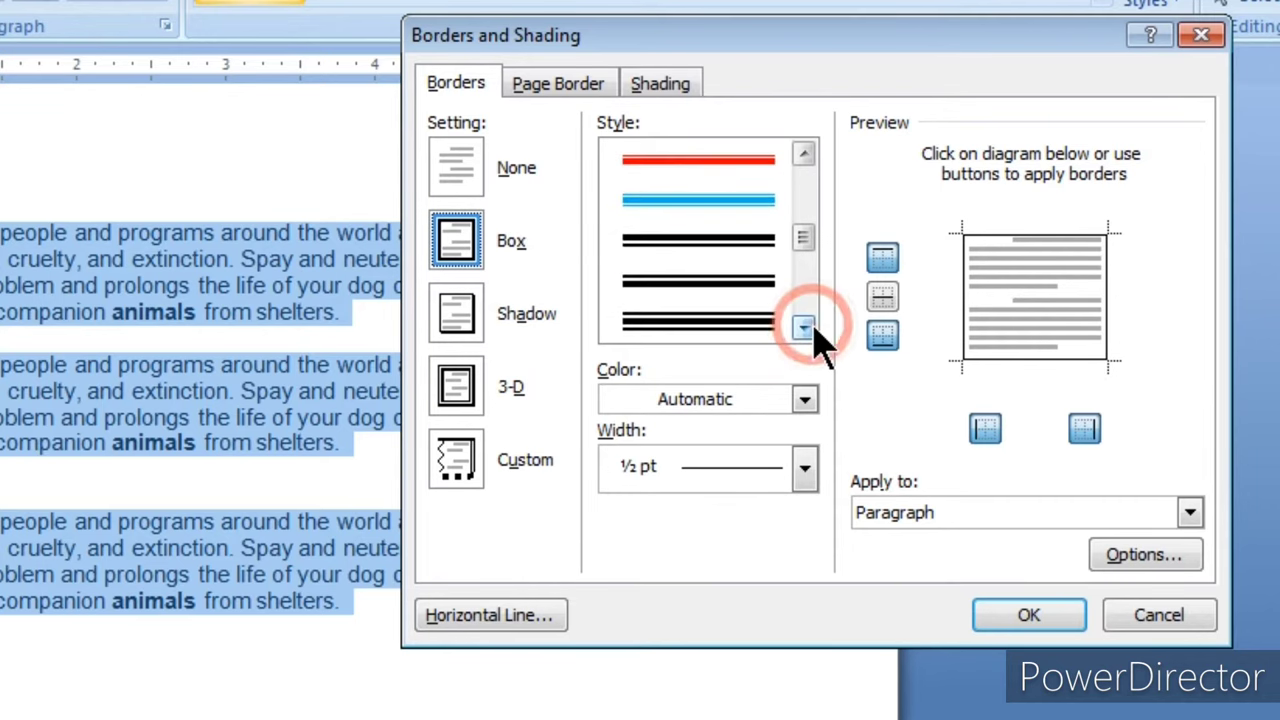
left_click(748, 242)
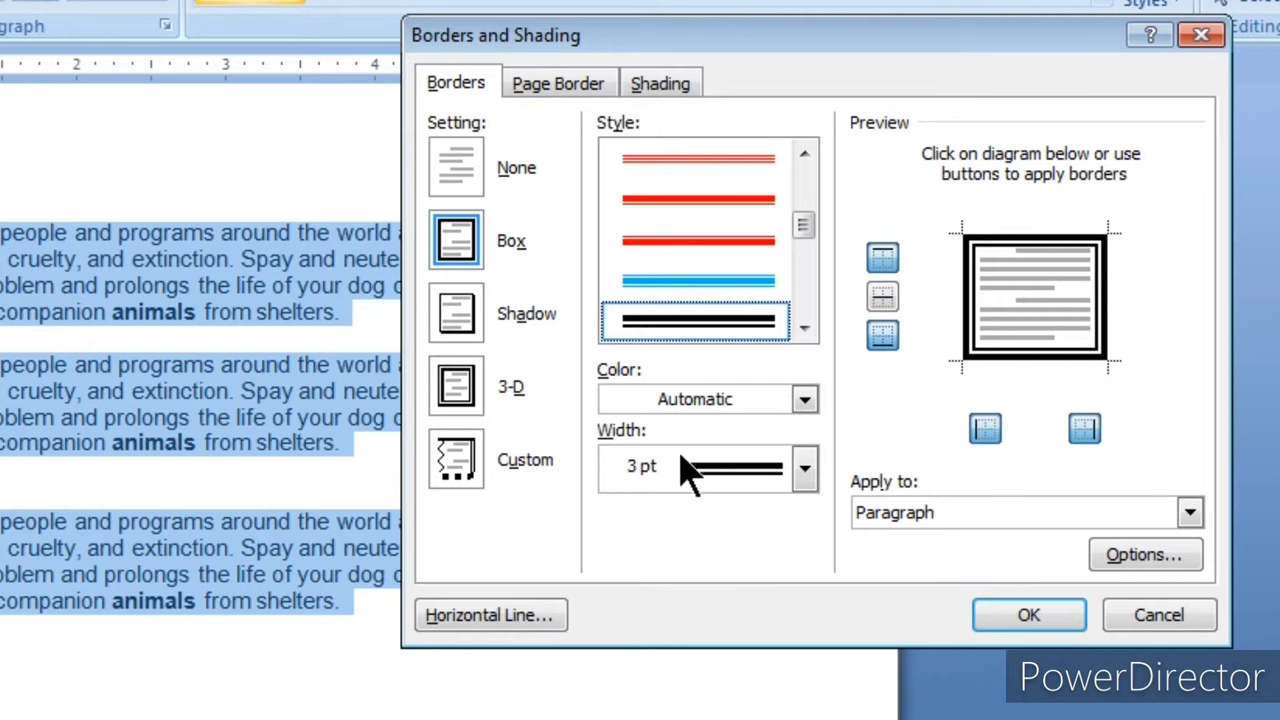
left_click(785, 405)
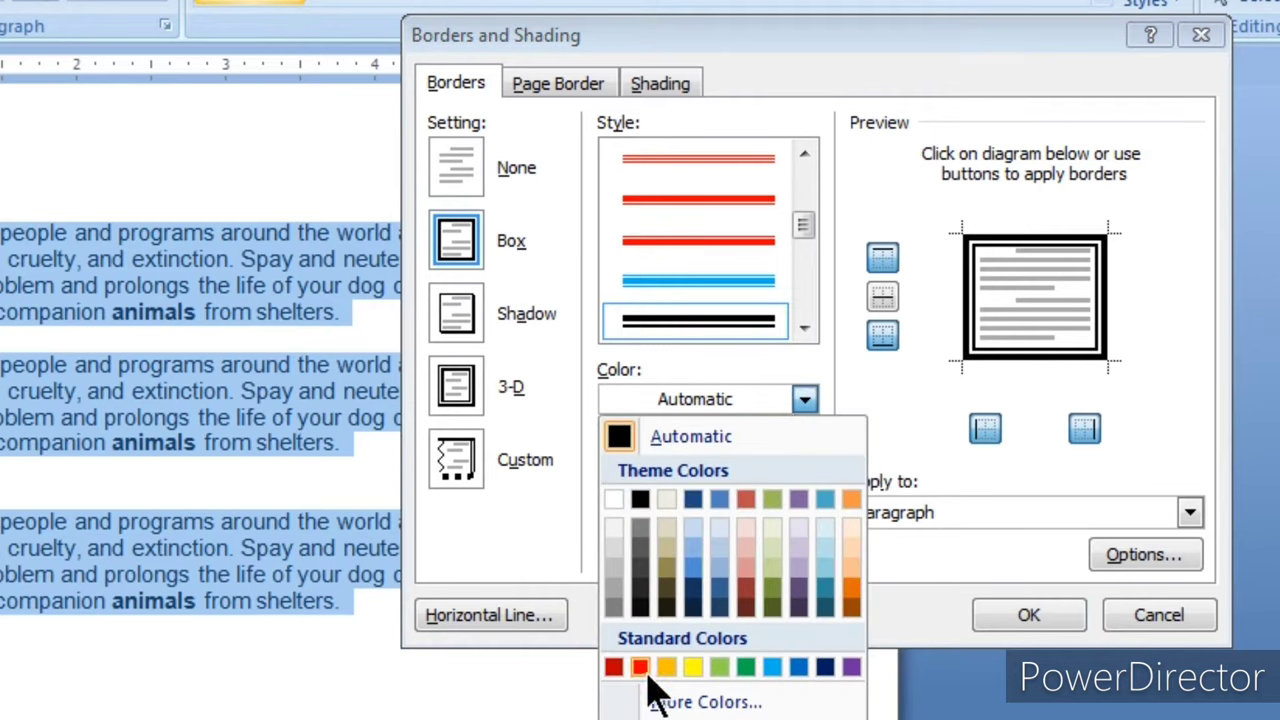
Make the box border light blue and set its width to 2¼ pt instead of 6 pt.
left_click(772, 667)
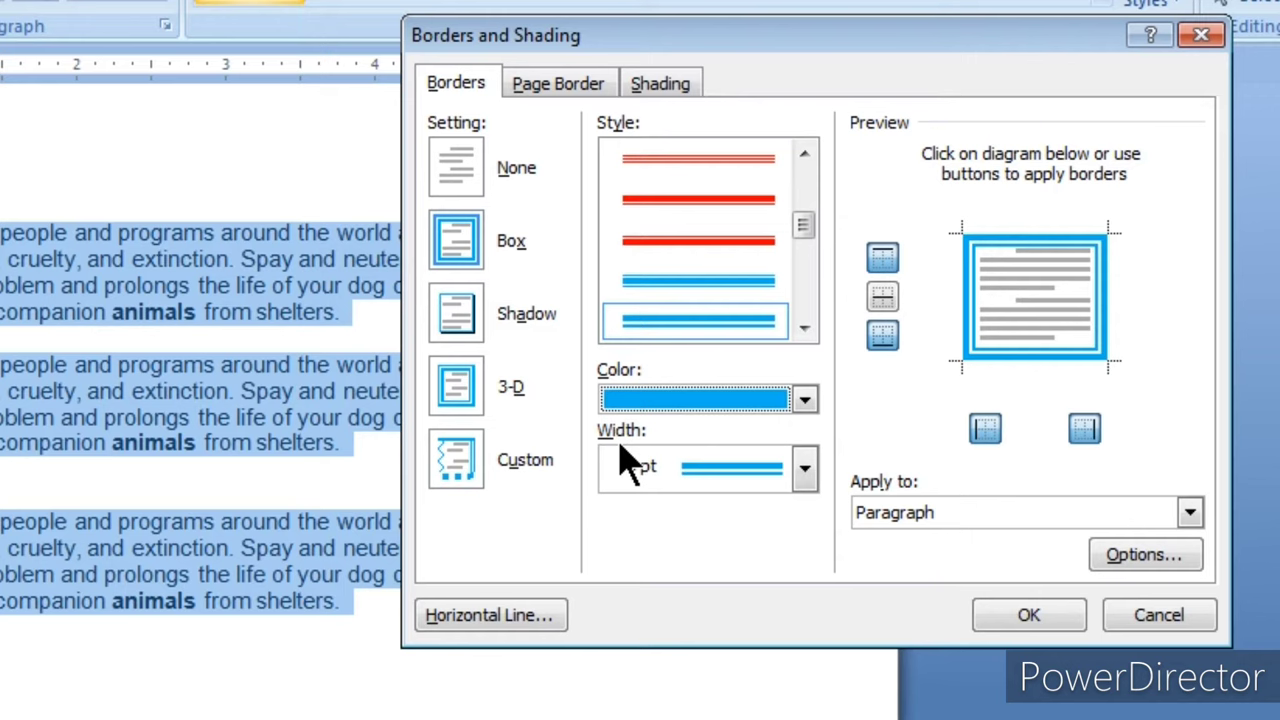
left_click(805, 470)
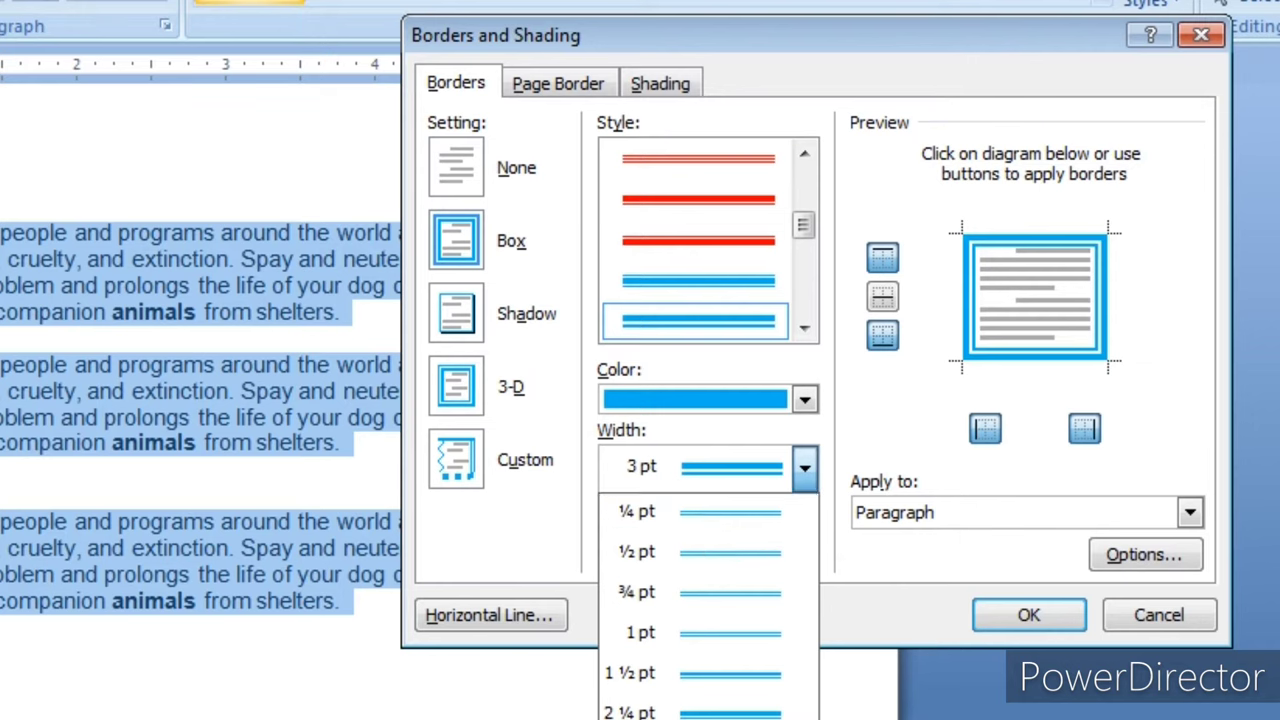
left_click(700, 715)
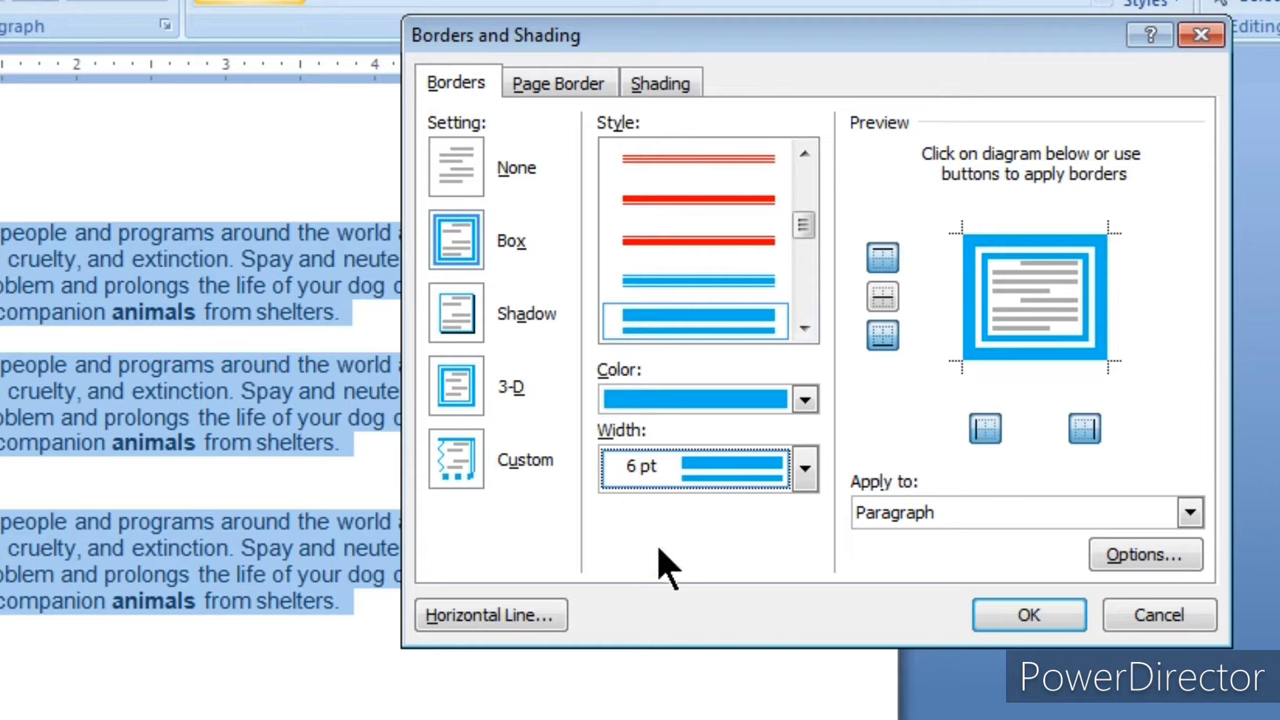
left_click(804, 470)
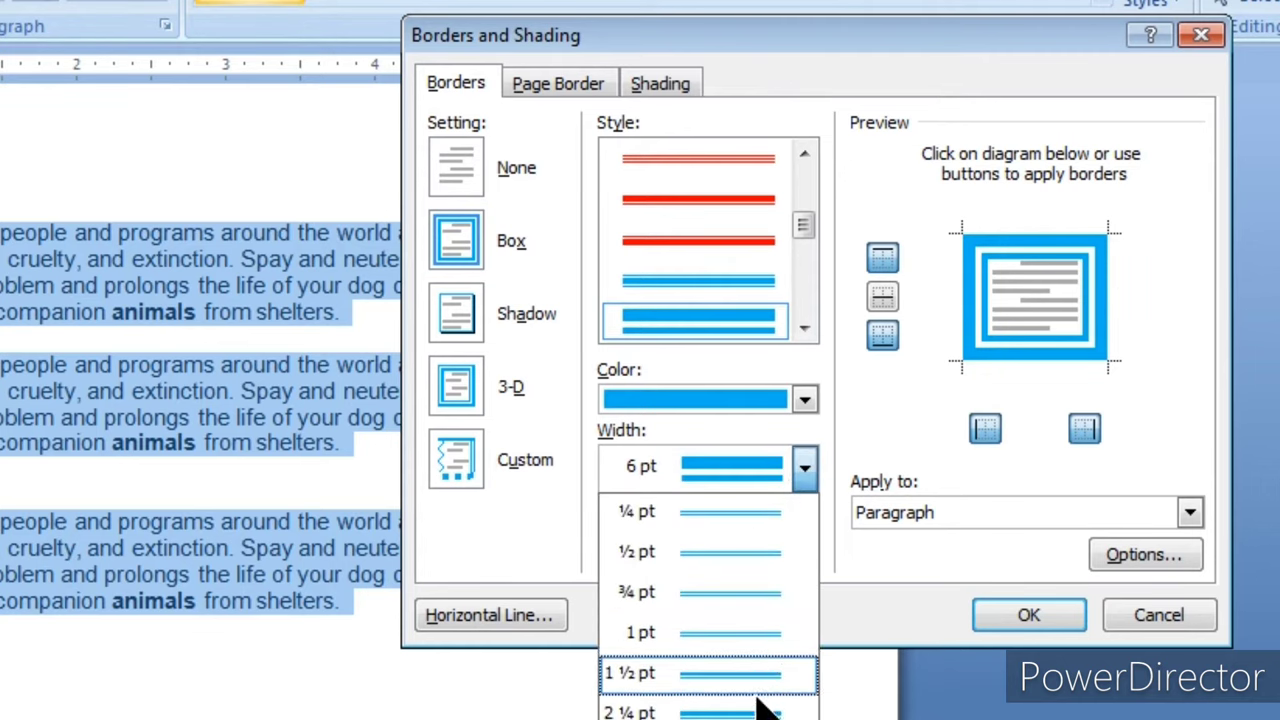
left_click(700, 712)
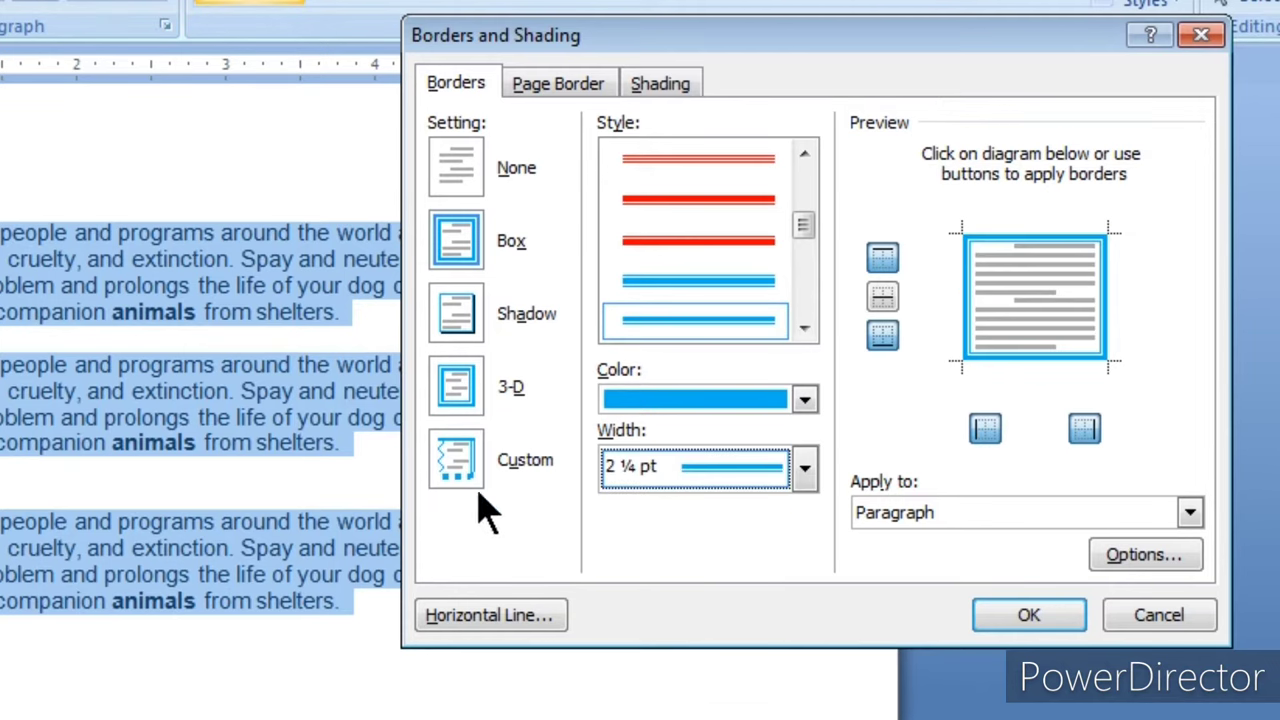
Set the blue 2¼ pt box border to apply to Paragraph.
left_click(945, 513)
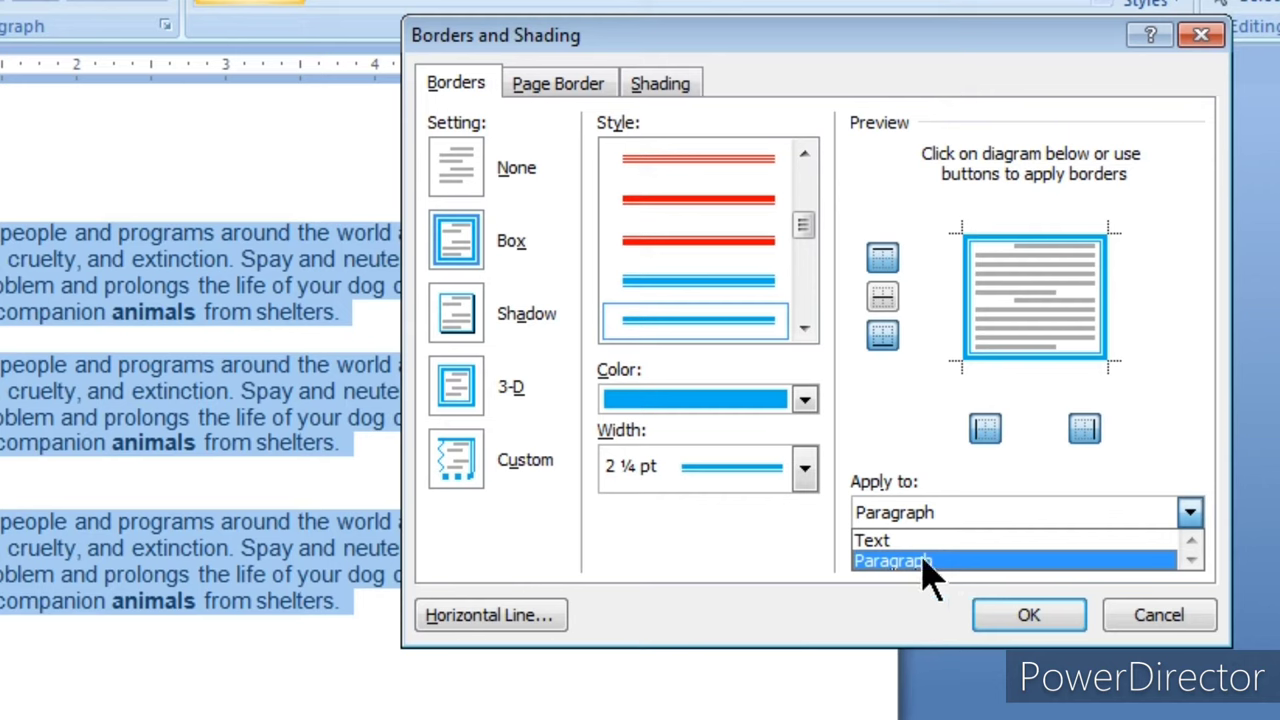
left_click(922, 562)
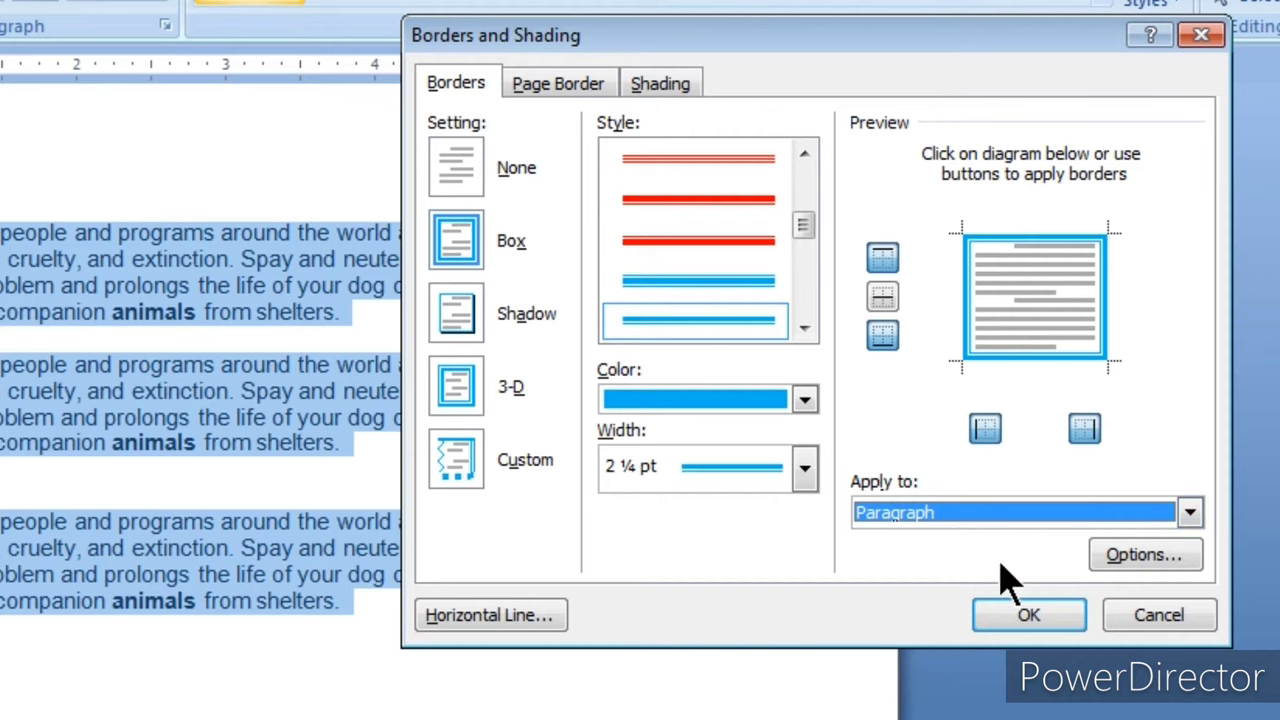
Confirm the blue box border, then reselect the three boxed paragraphs and reopen Borders and Shading.
left_click(1030, 615)
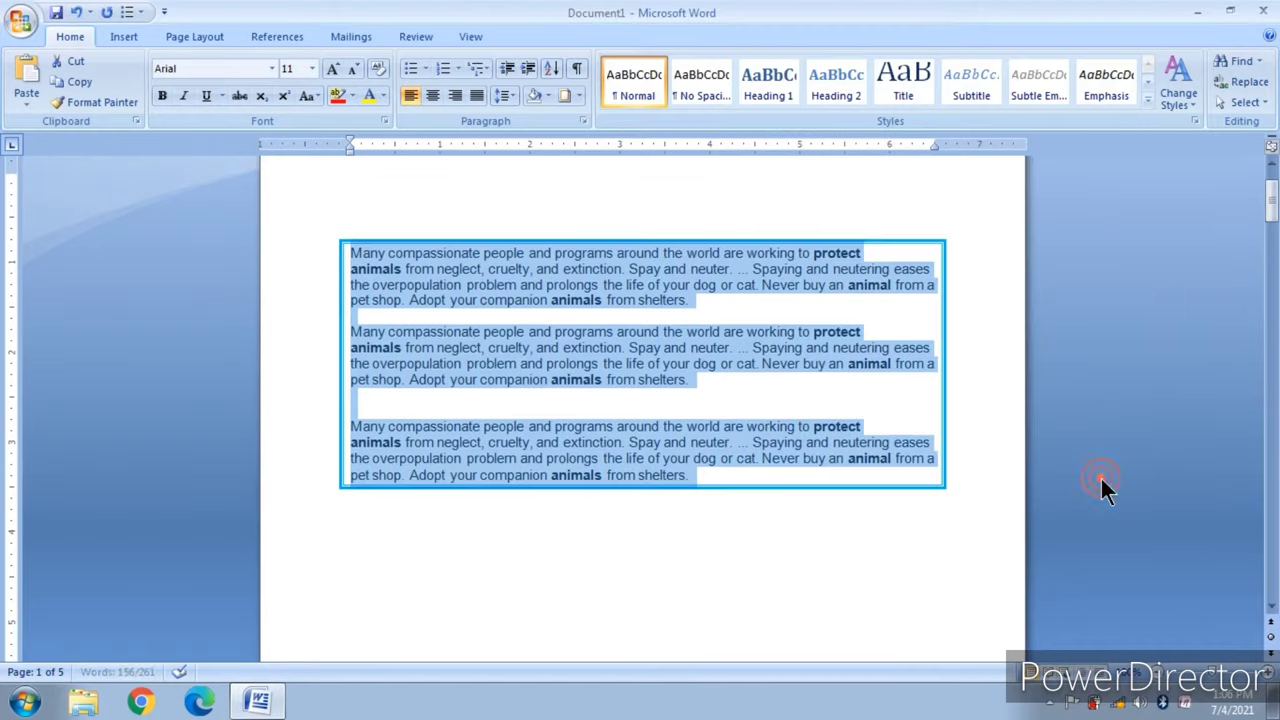
left_click(763, 591)
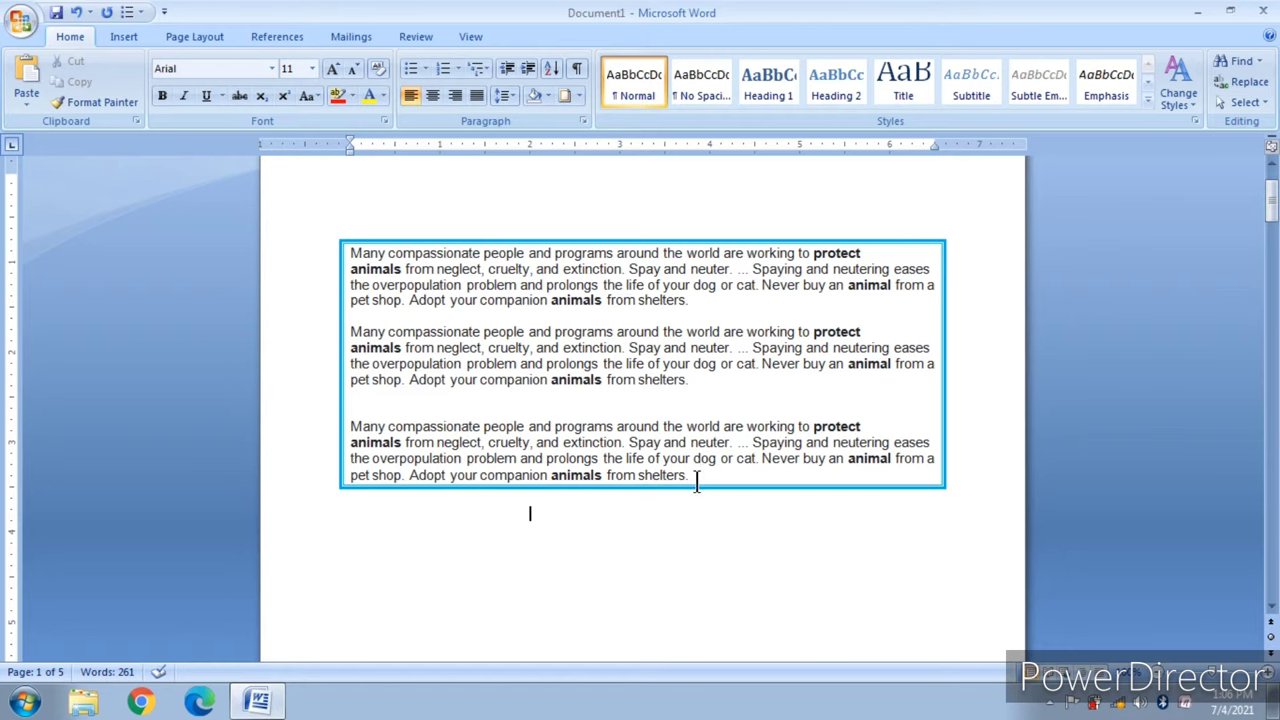
mouse_move(697, 475)
left_mouse_down()
mouse_move(512, 468)
mouse_move(390, 258)
left_mouse_up()
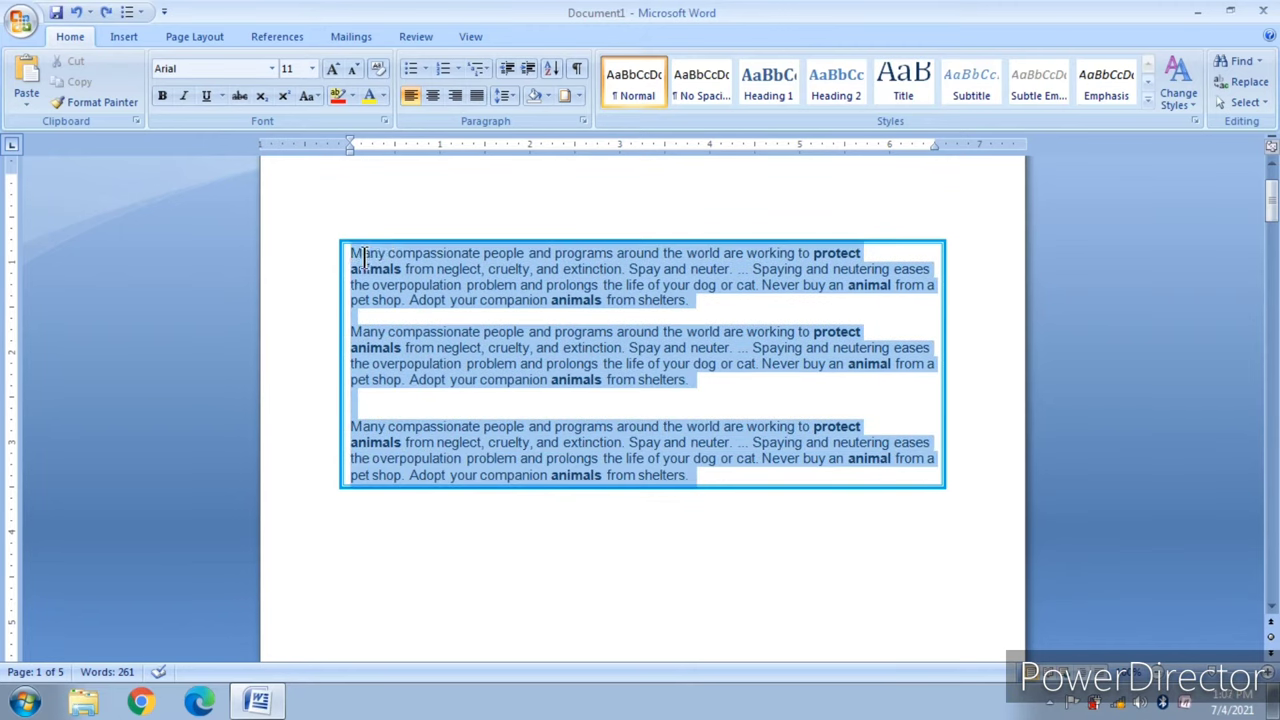
left_click(566, 96)
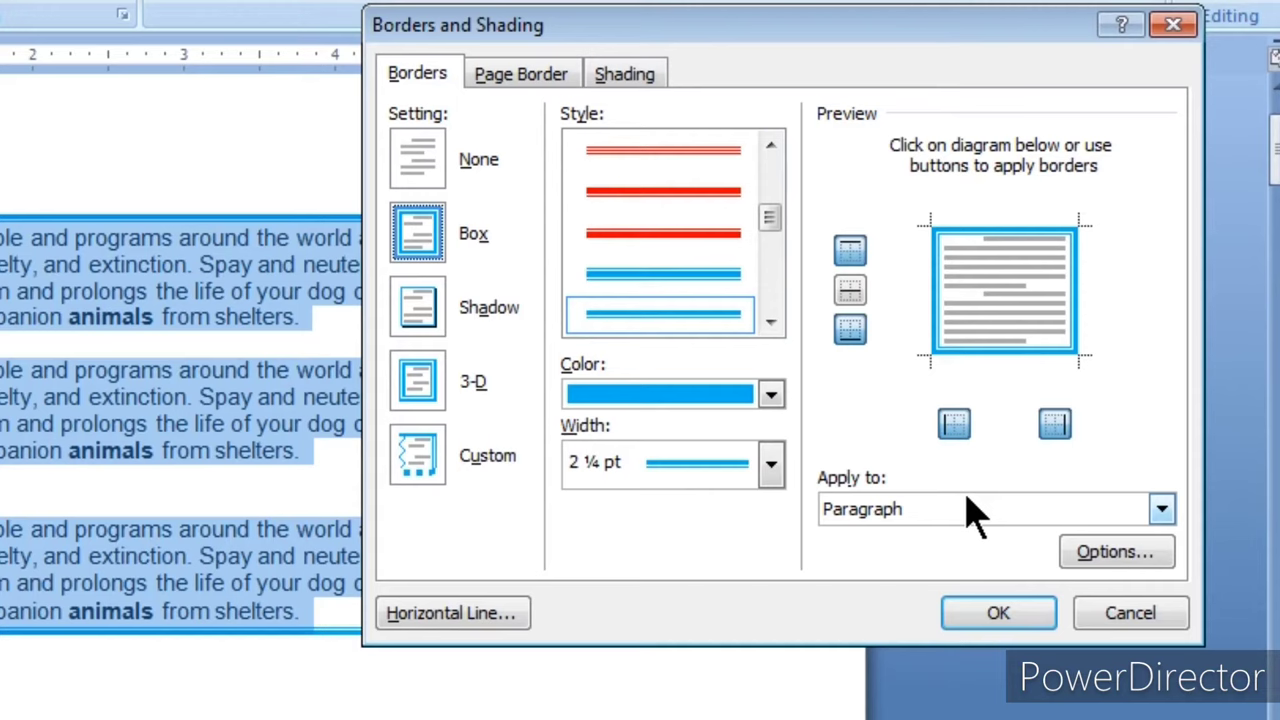
Apply the blue 2¼ pt border to Text so every line is individually outlined.
left_click(1085, 410)
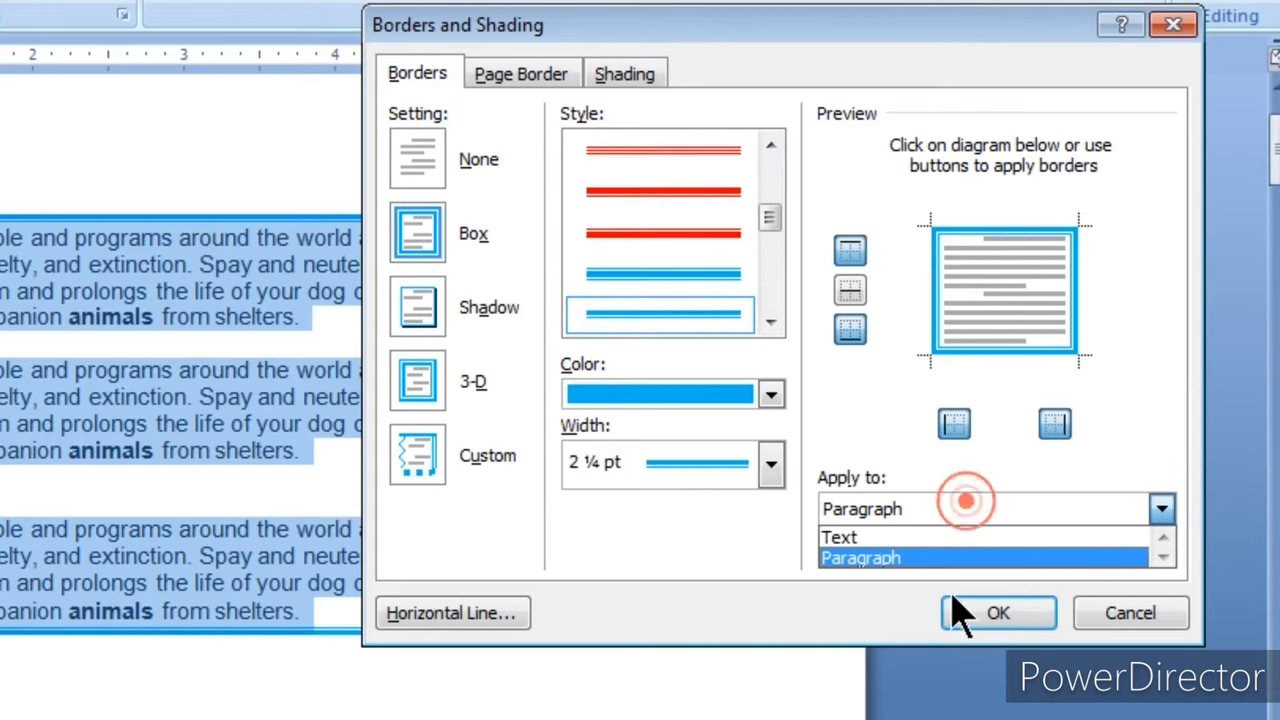
left_click(864, 539)
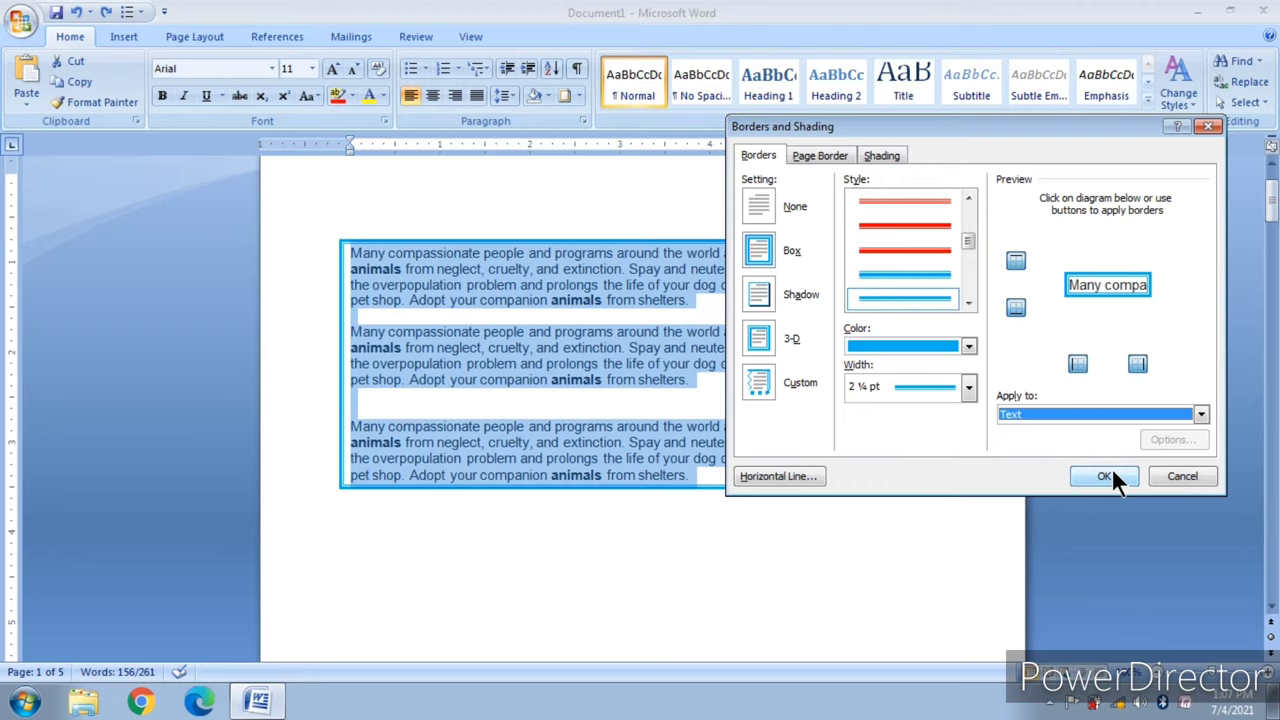
left_click(1005, 615)
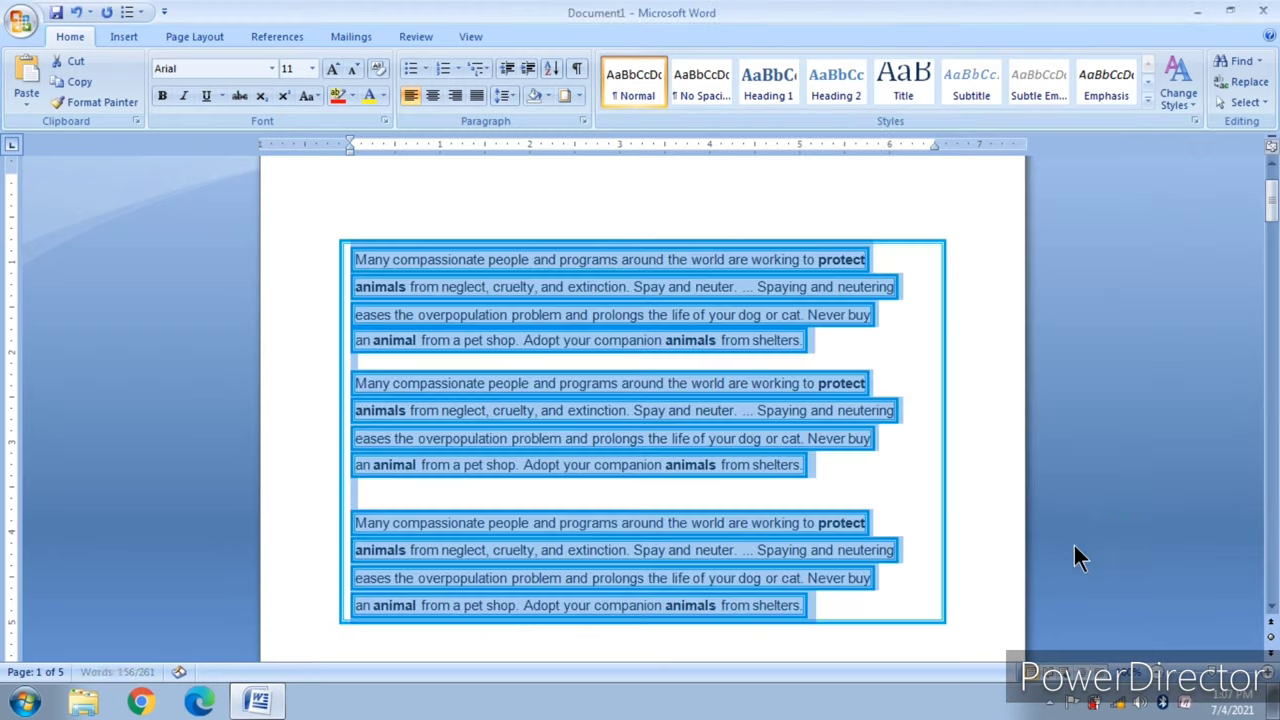
left_click(1003, 394)
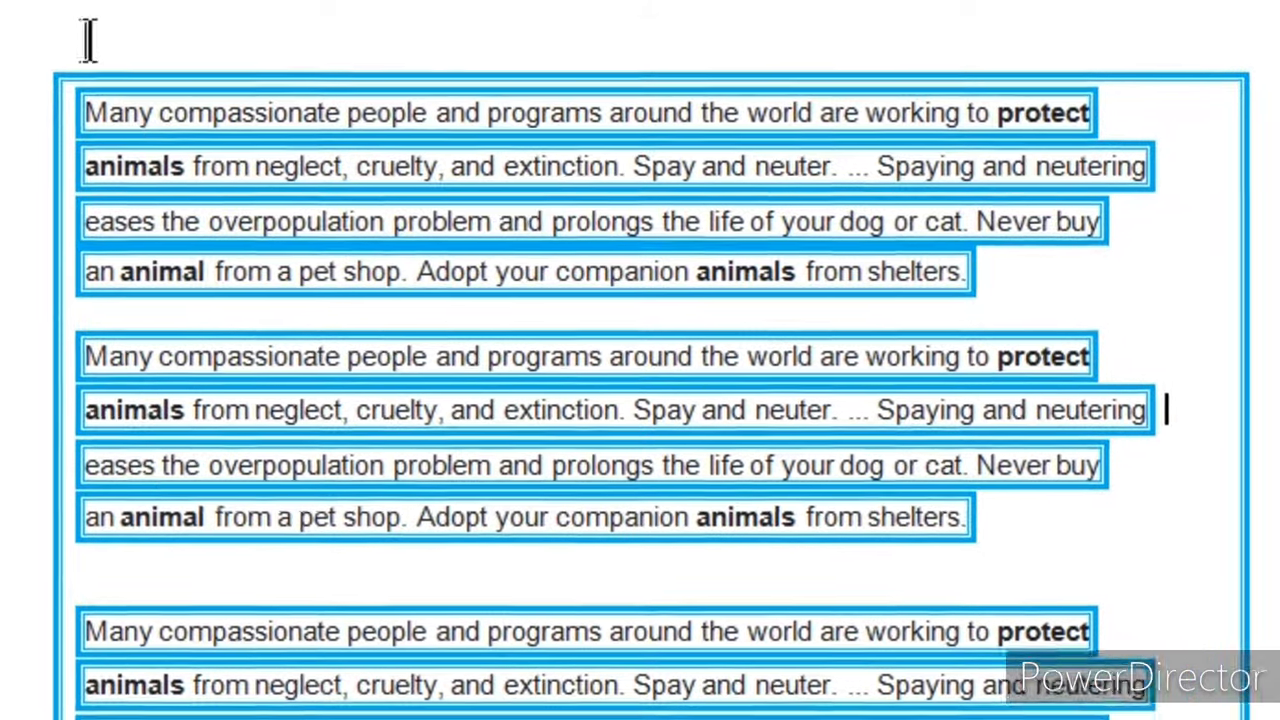
Undo the per-line text borders, close the dialog, and reselect all three paragraphs.
key("ctrl+z")
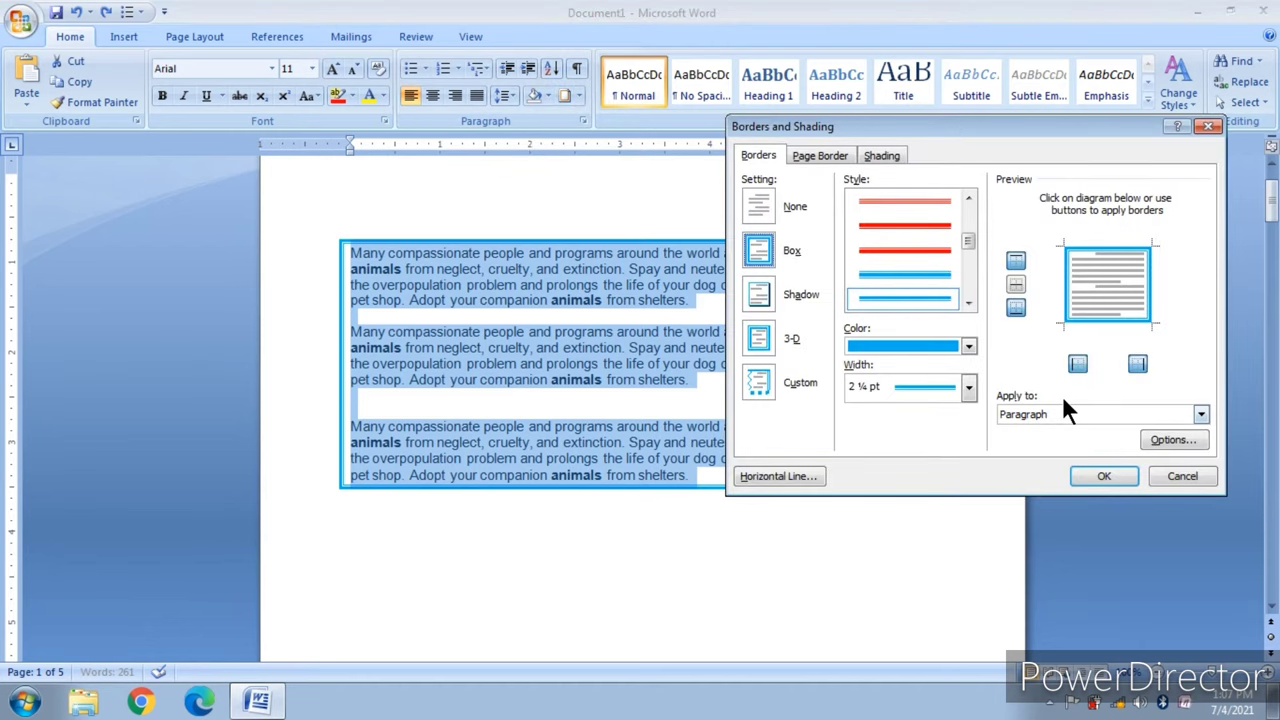
left_click(1208, 127)
left_click(841, 647)
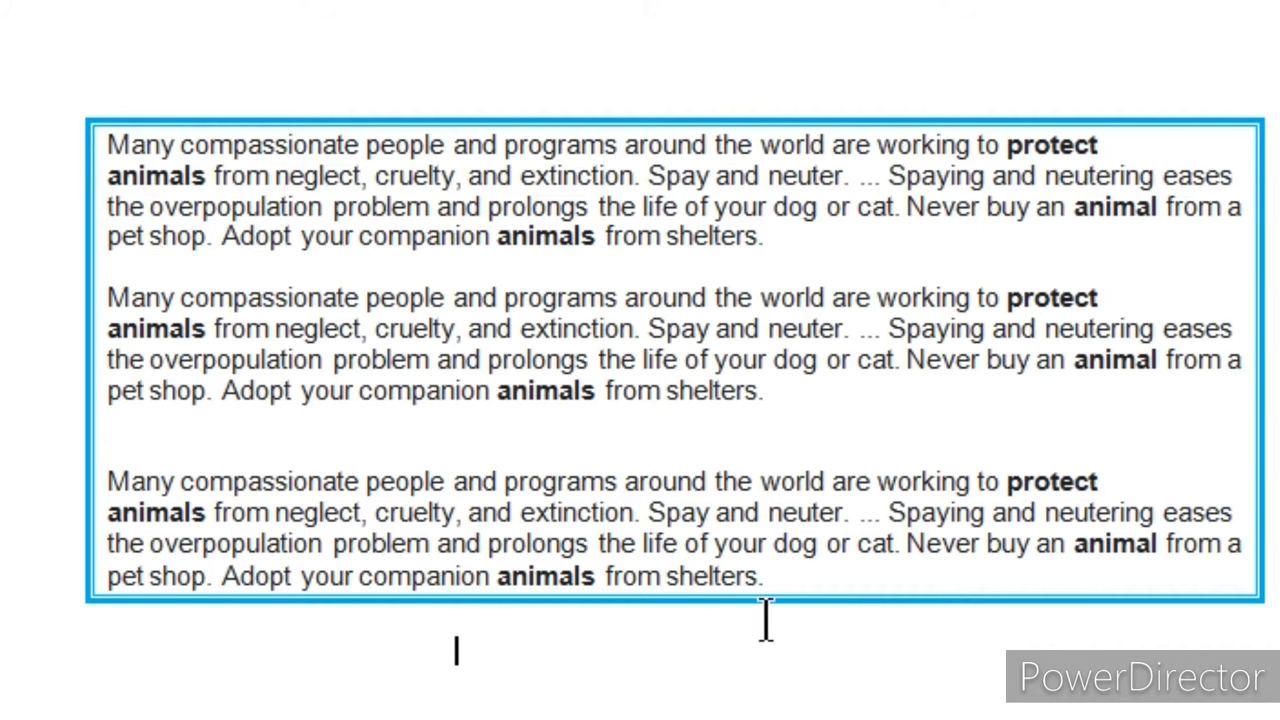
left_click_drag(778, 580, 150, 145)
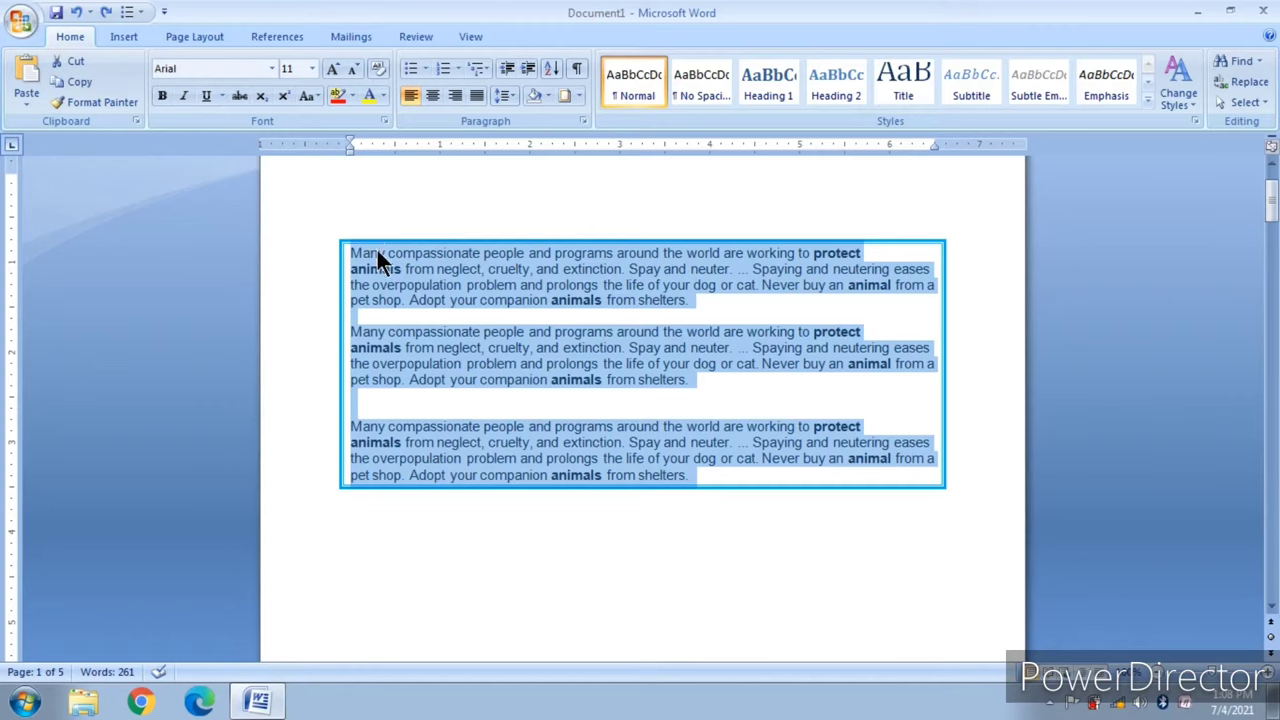
In the border Options, set the text spacing to 13 pt top and 12 pt bottom.
left_click(575, 95)
left_click(620, 455)
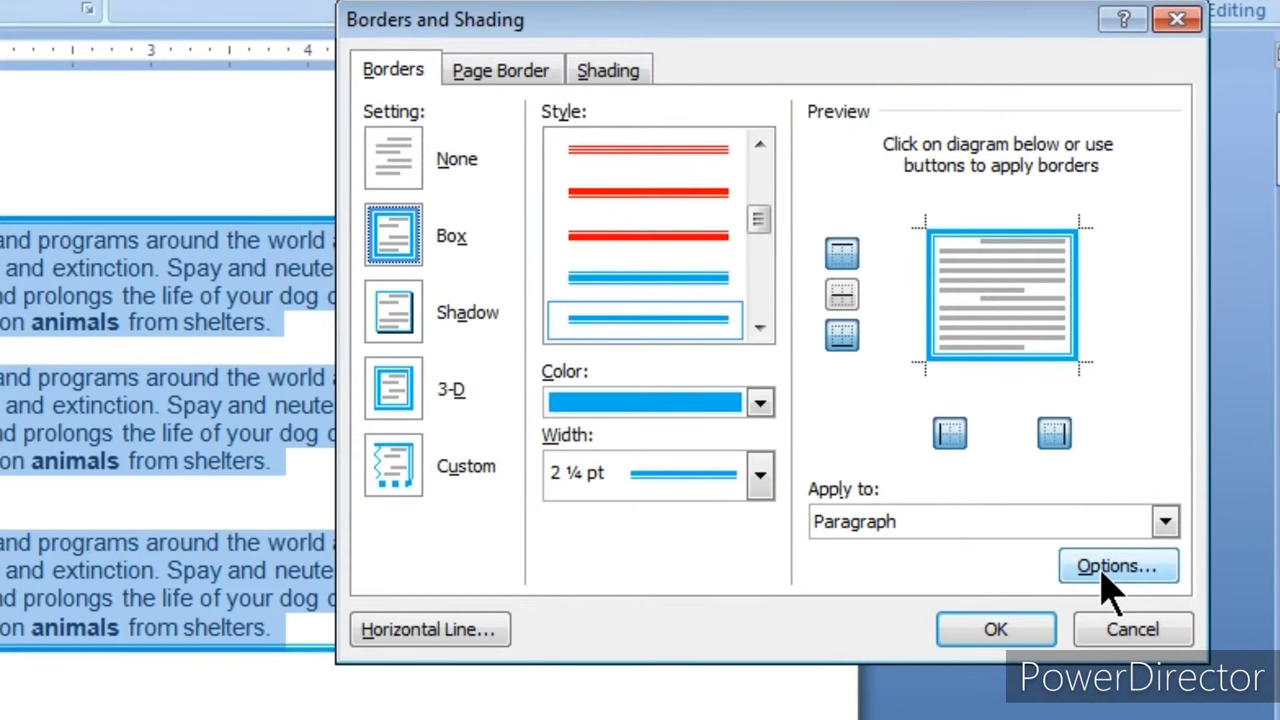
left_click(1106, 575)
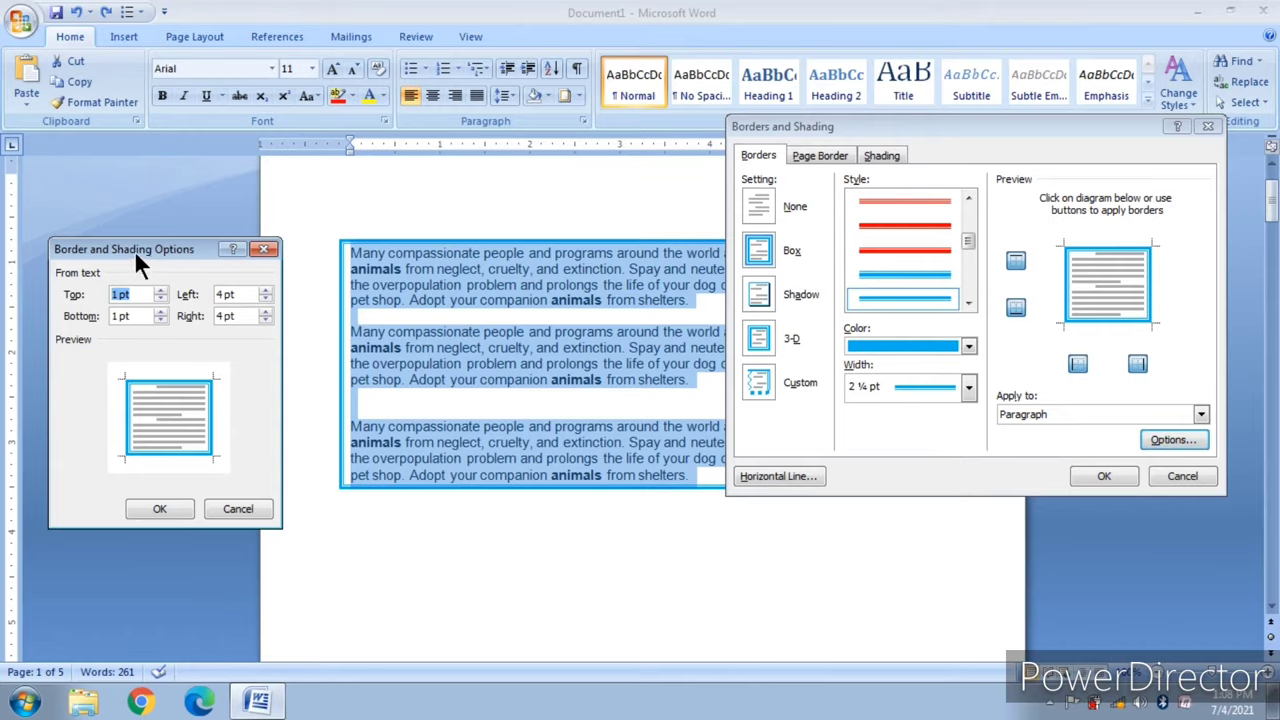
left_click_drag(136, 254, 178, 242)
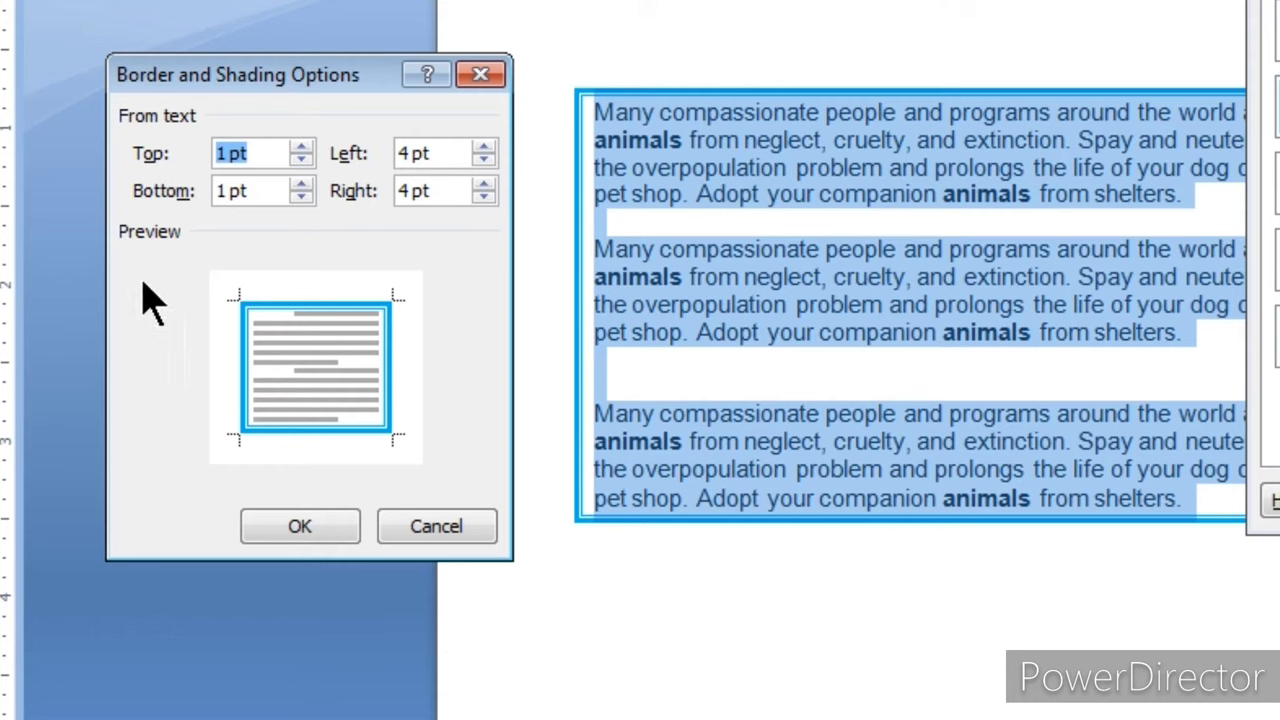
left_click(301, 147)
left_click(301, 147)
left_click(301, 147)
left_click(301, 147)
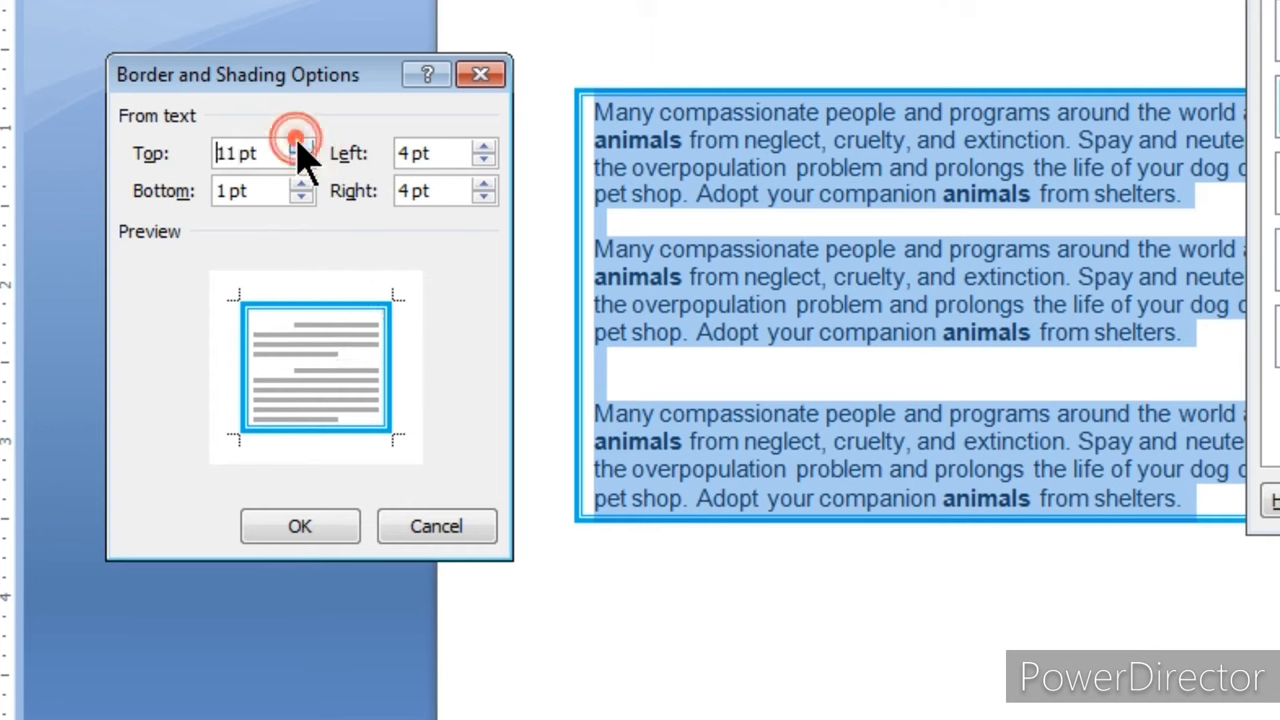
left_click(301, 147)
left_click(301, 147)
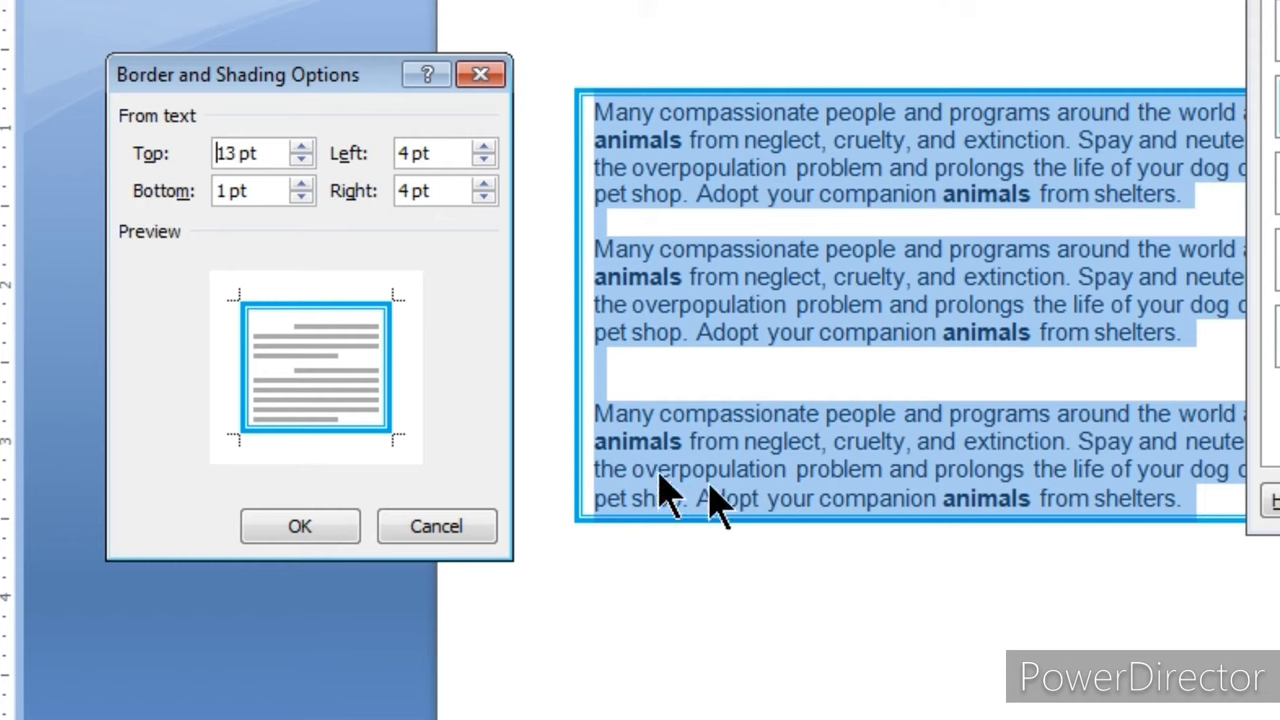
left_click(301, 185)
left_click(301, 185)
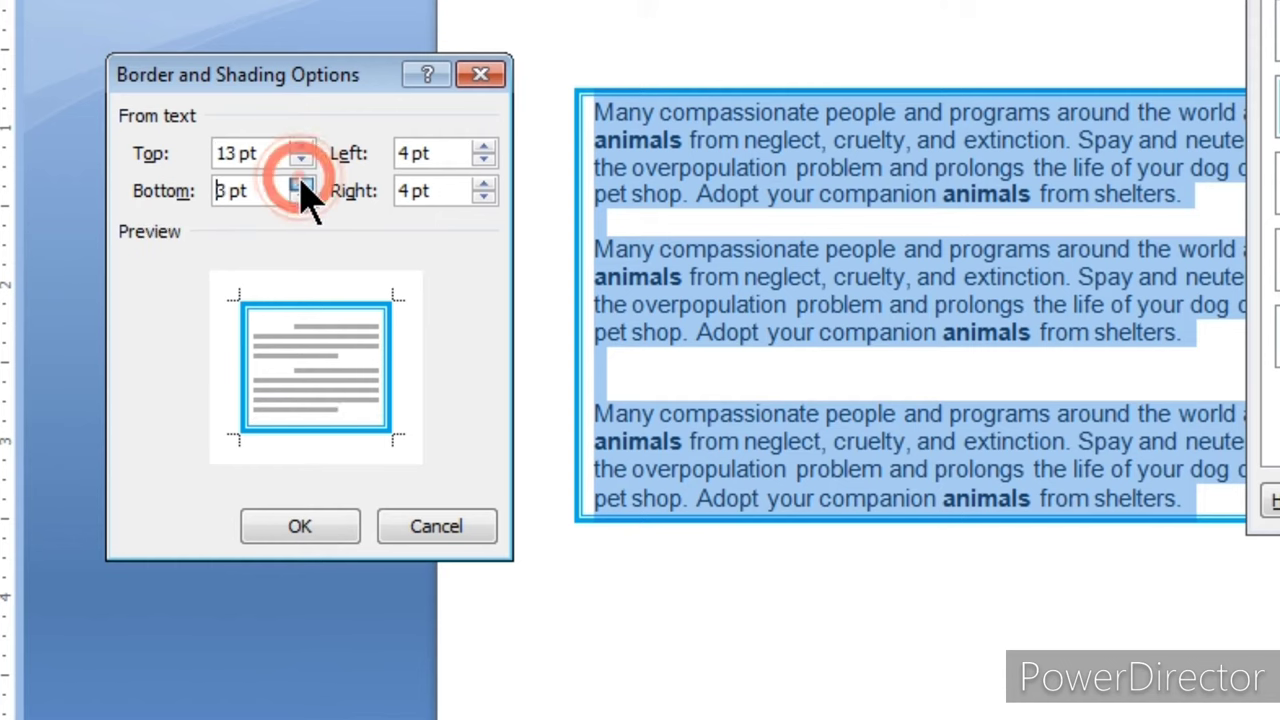
left_click(301, 185)
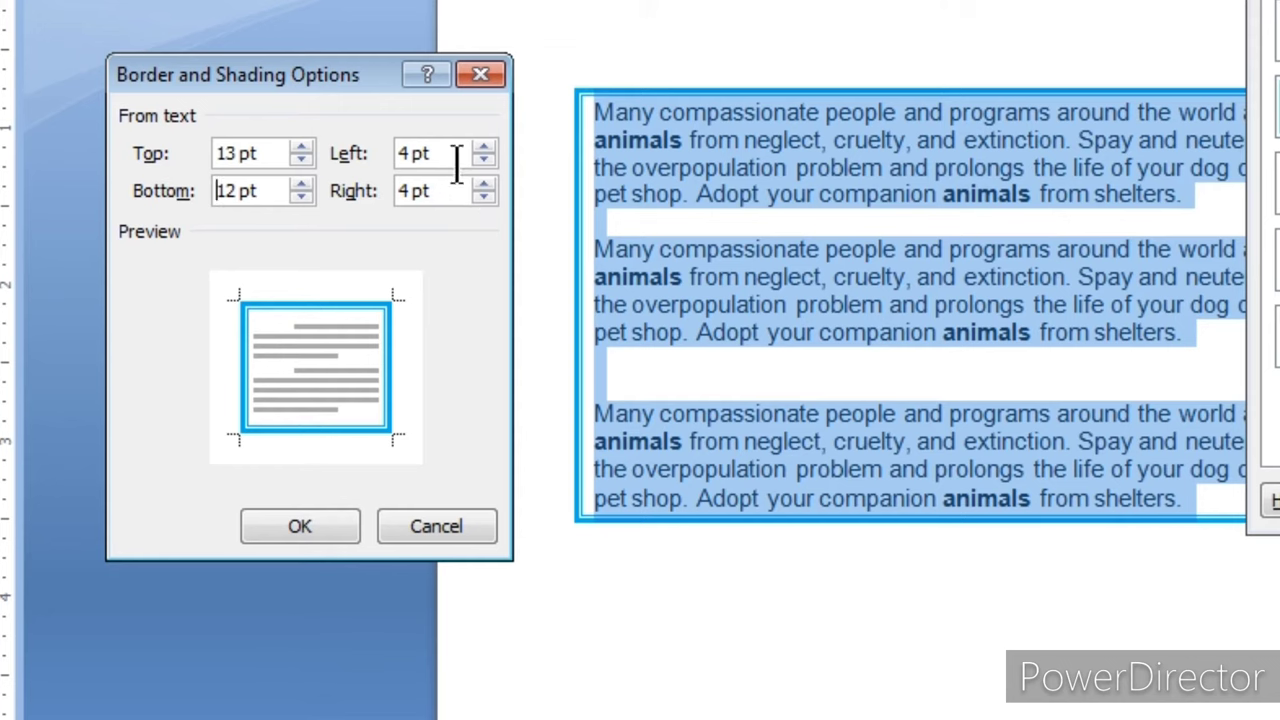
Set left and right border spacing to 10 pt and apply the padded box border.
left_click(484, 147)
left_click(484, 147)
left_click(484, 147)
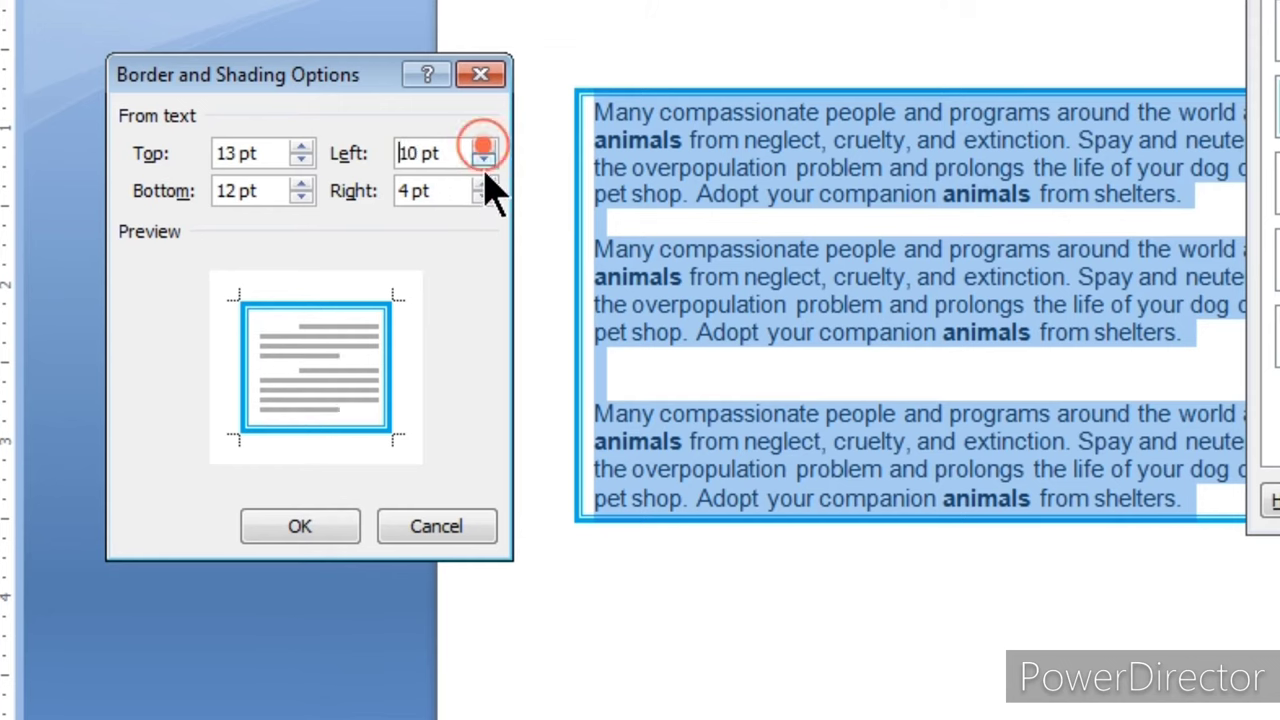
left_click(484, 184)
left_click(484, 184)
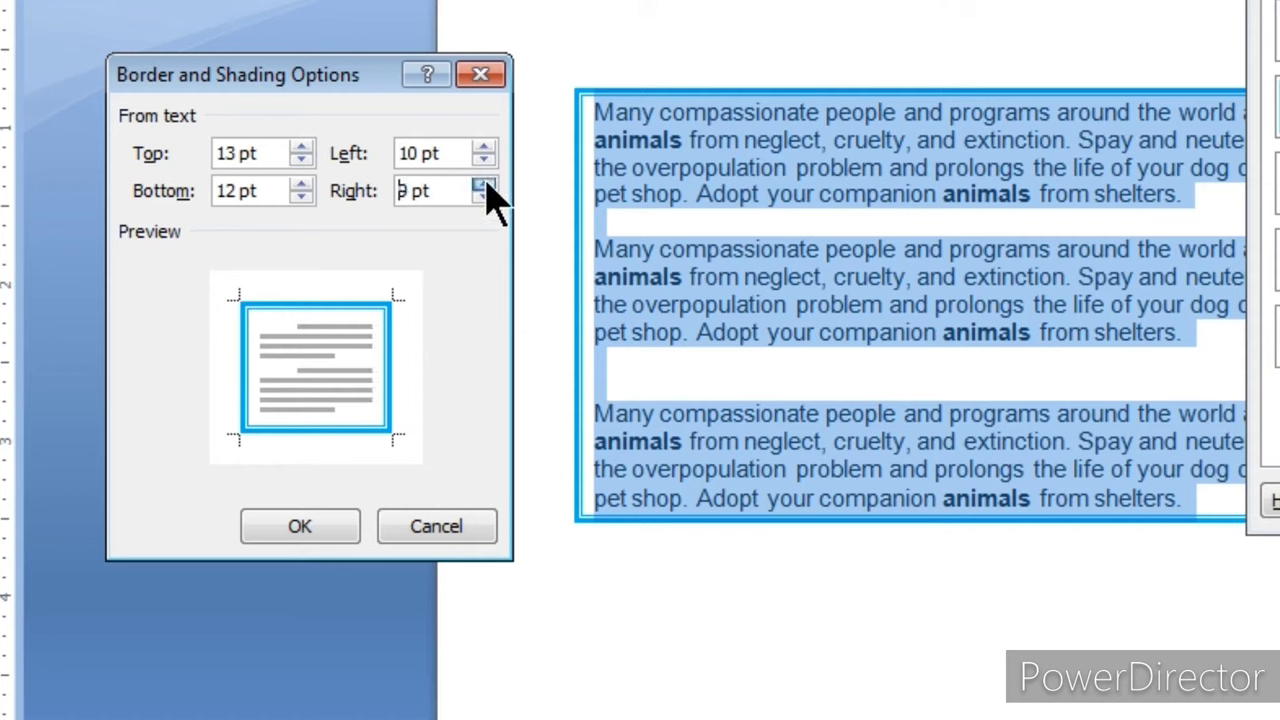
left_click(484, 184)
left_click(300, 527)
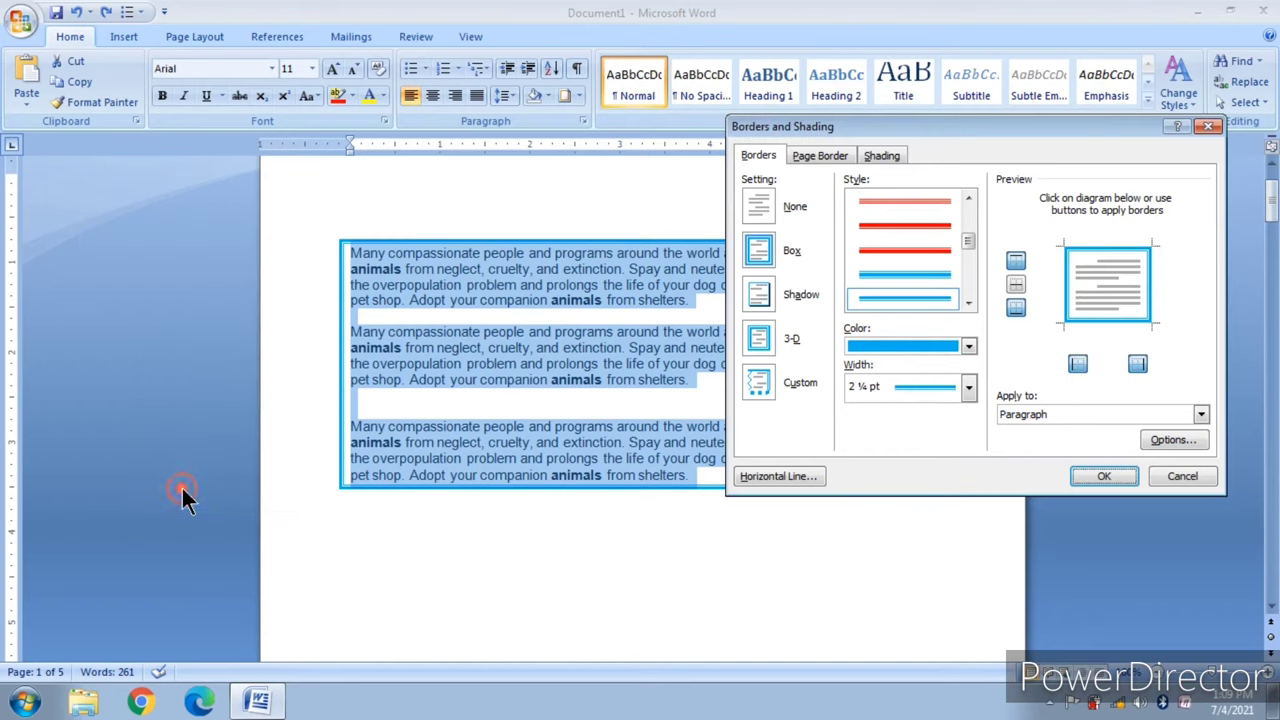
left_click(1104, 476)
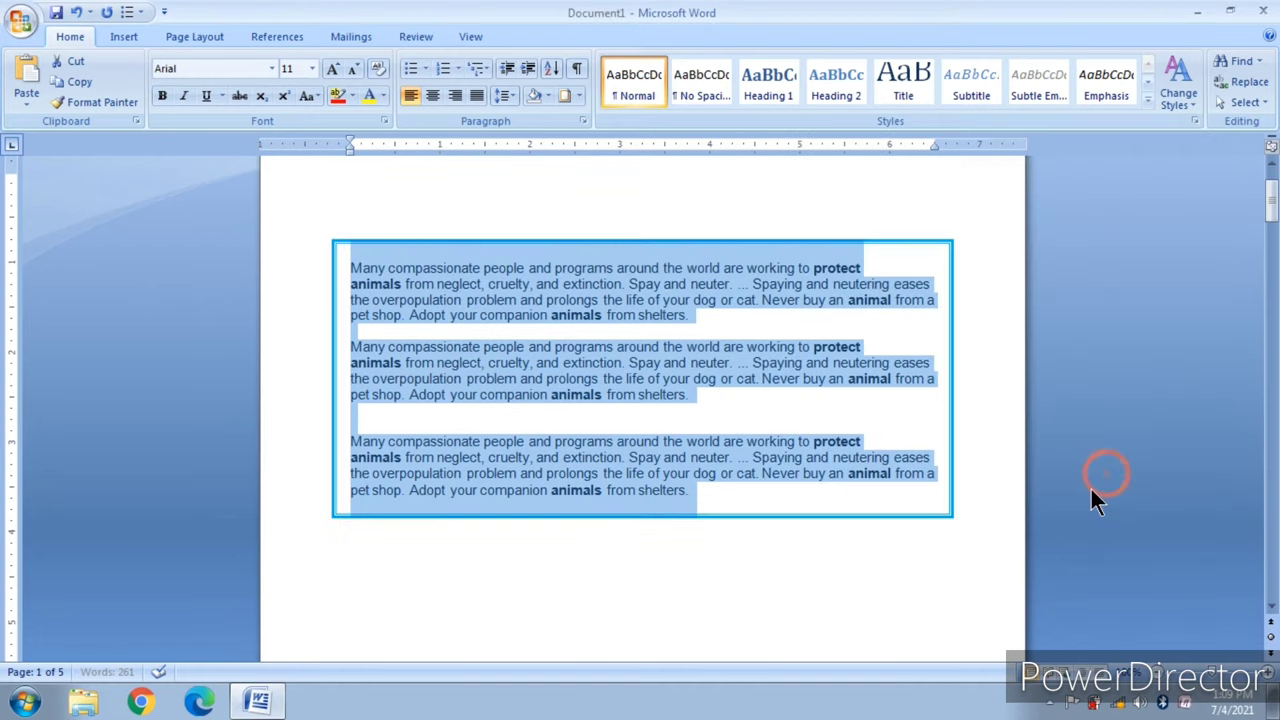
left_click(1152, 470)
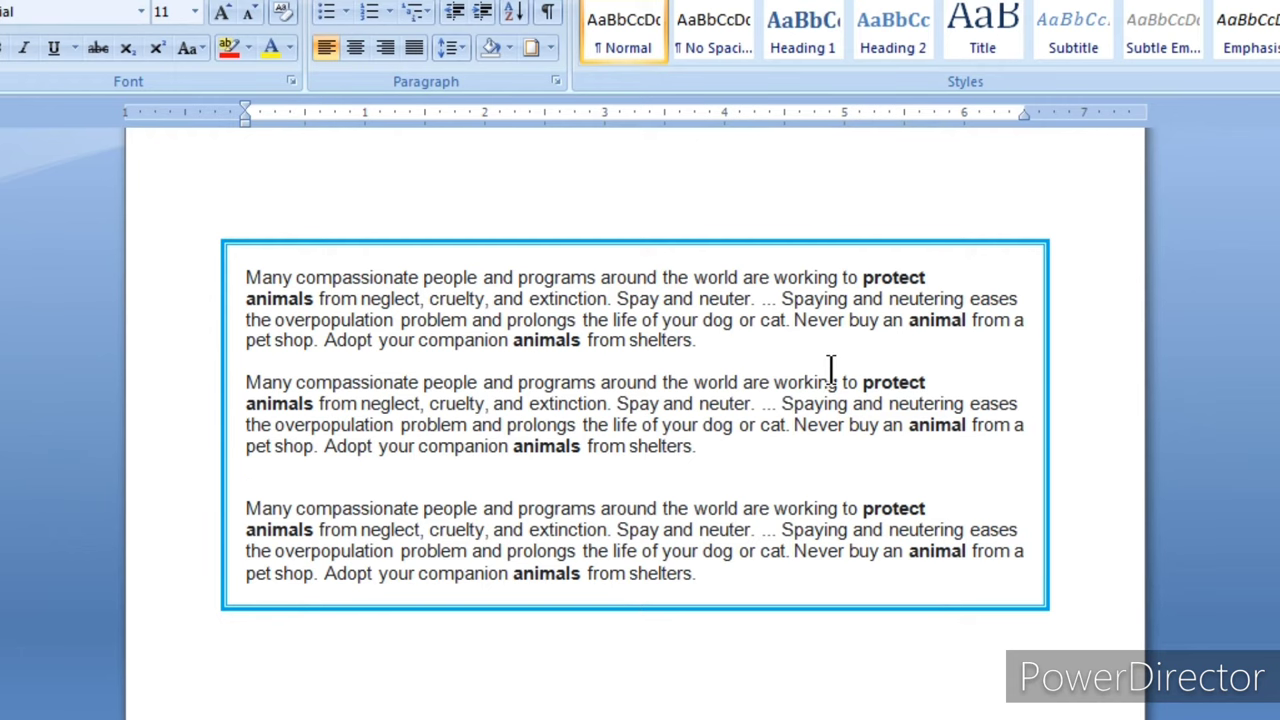
key("ctrl+a")
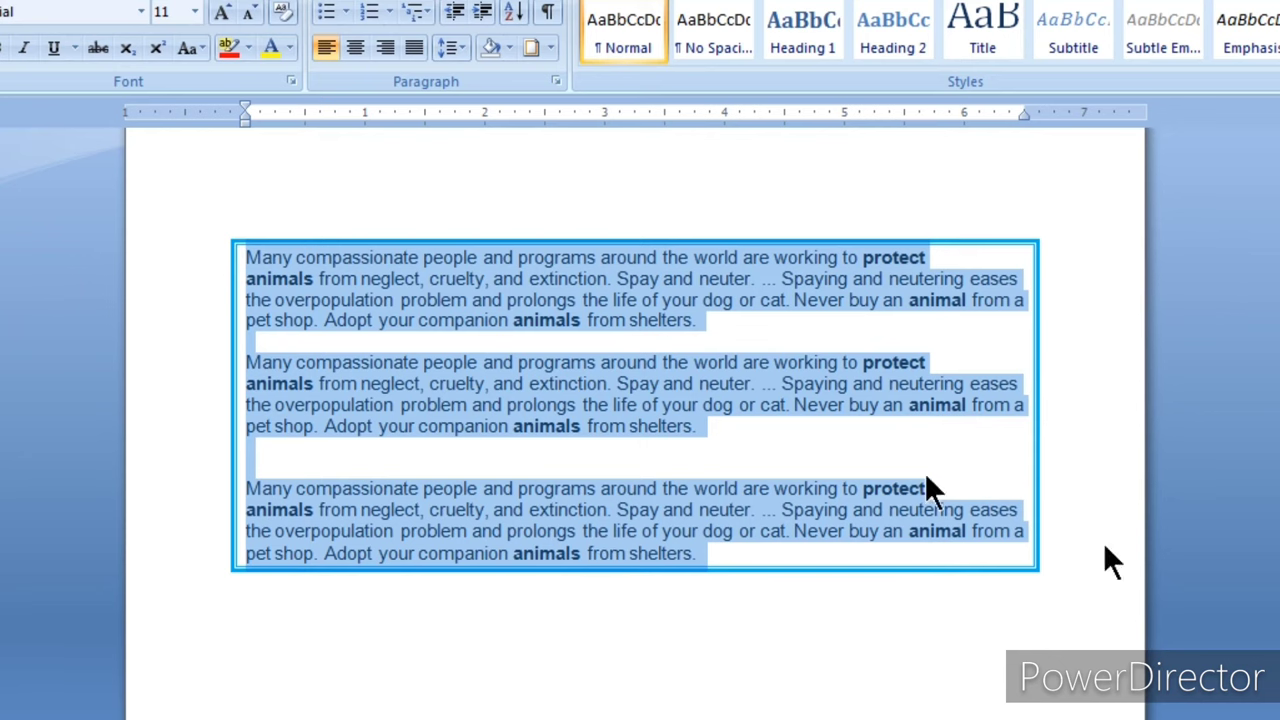
left_click(926, 486)
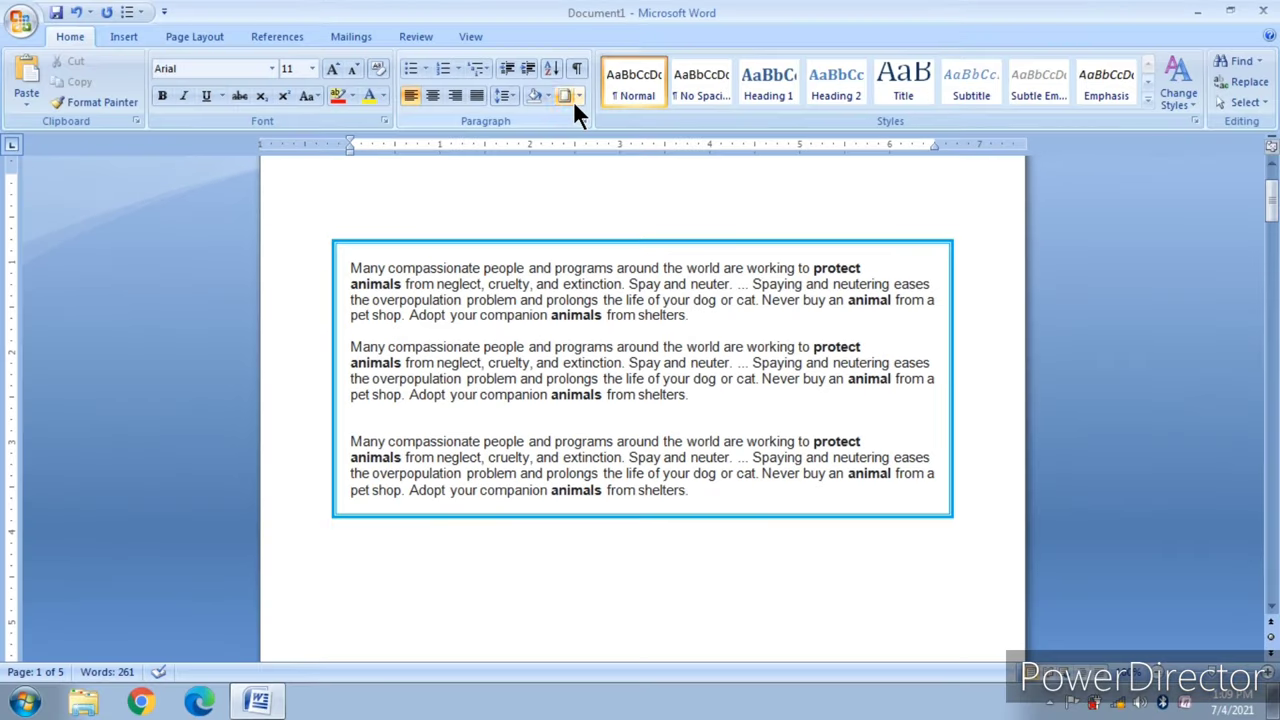
Switch the blue box border to the Shadow setting and apply it.
left_click(571, 98)
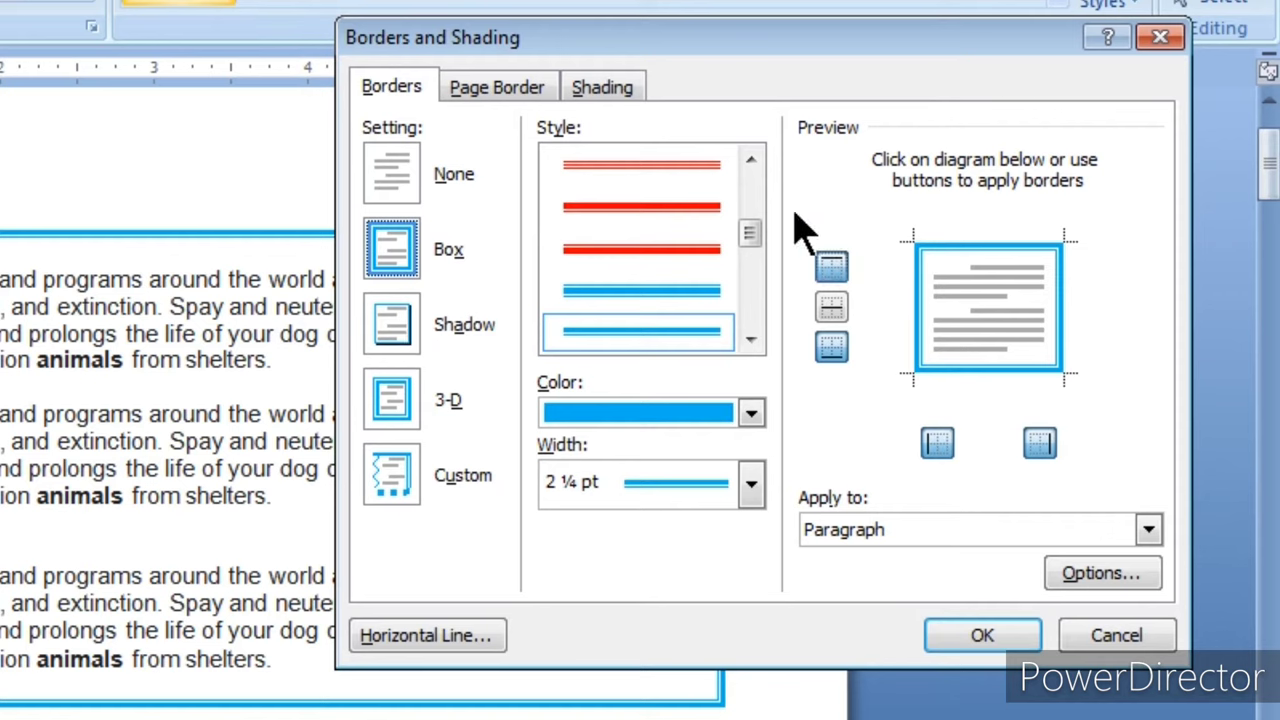
left_click(398, 325)
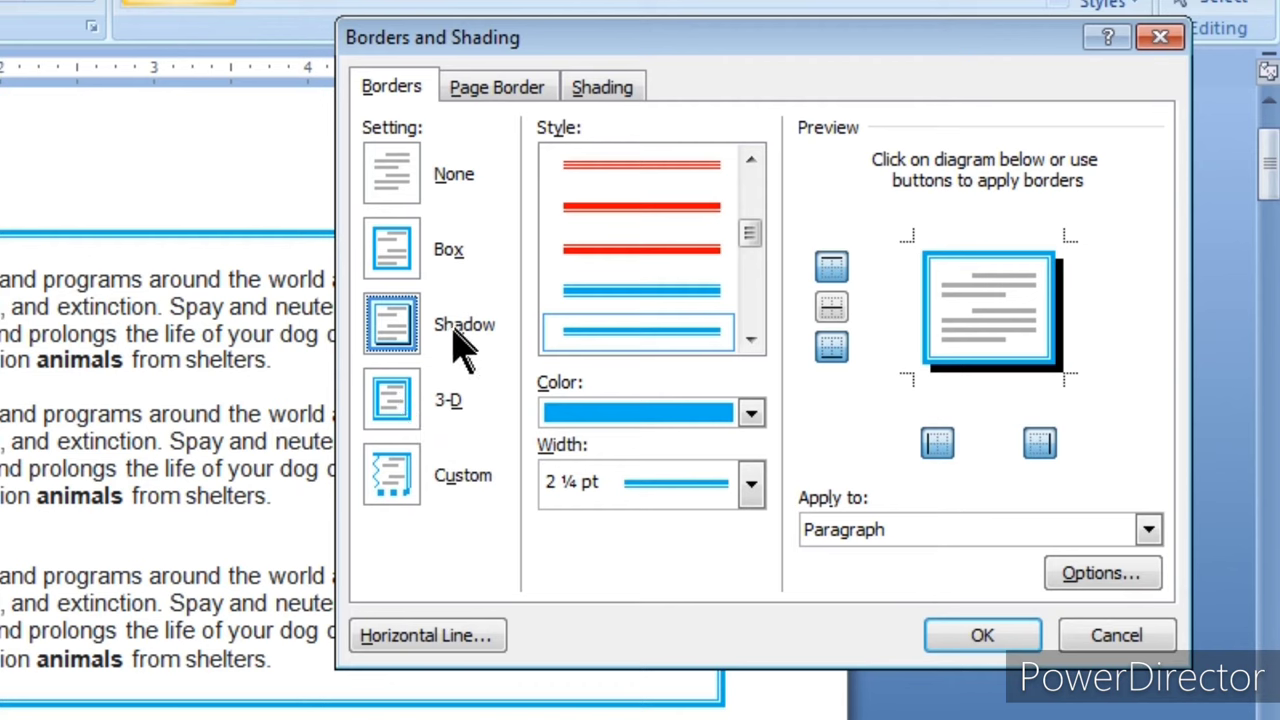
left_click(388, 328)
left_click(984, 636)
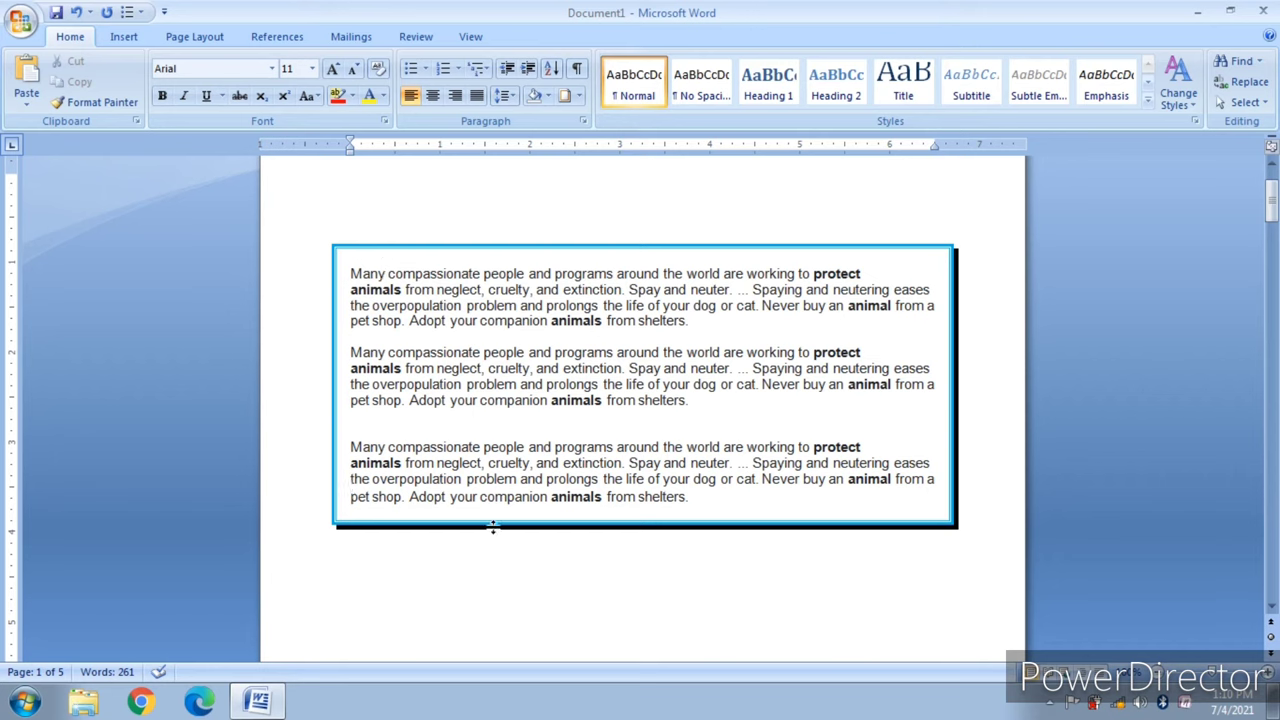
Change the paragraphs' blue 2¼ pt border to the 3-D setting and apply it.
left_click(565, 96)
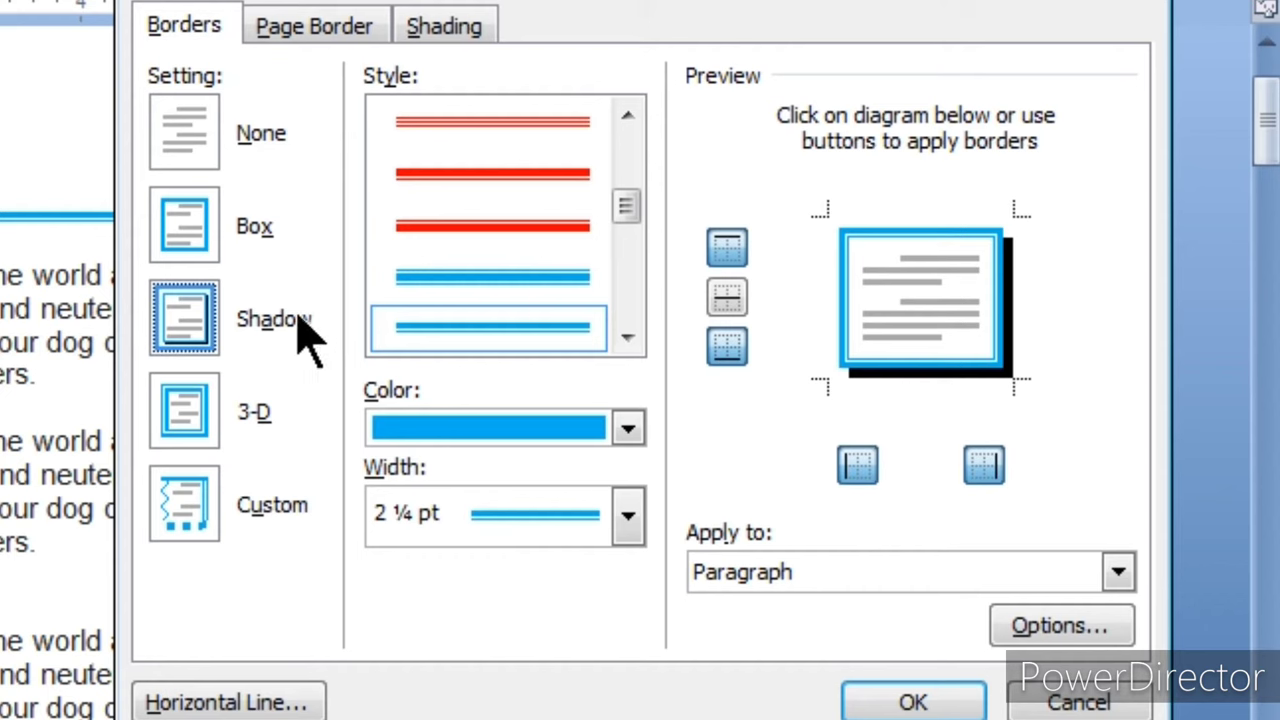
left_click(188, 418)
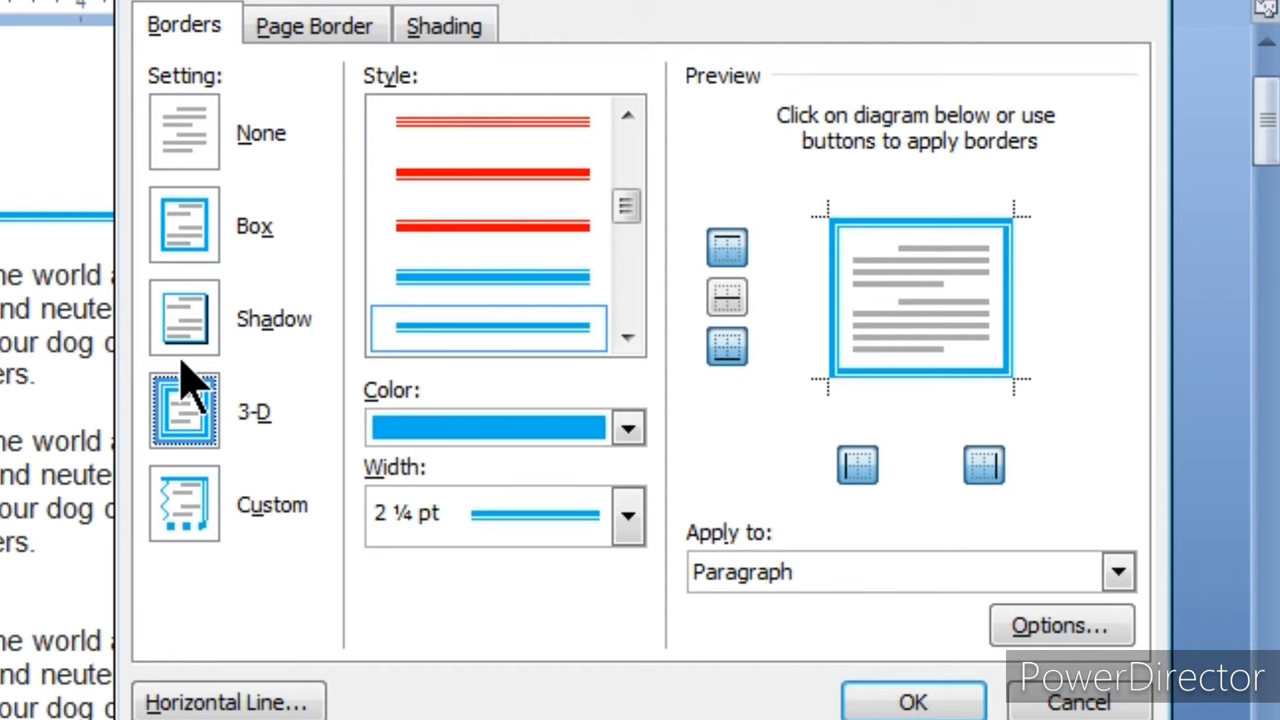
left_click(185, 235)
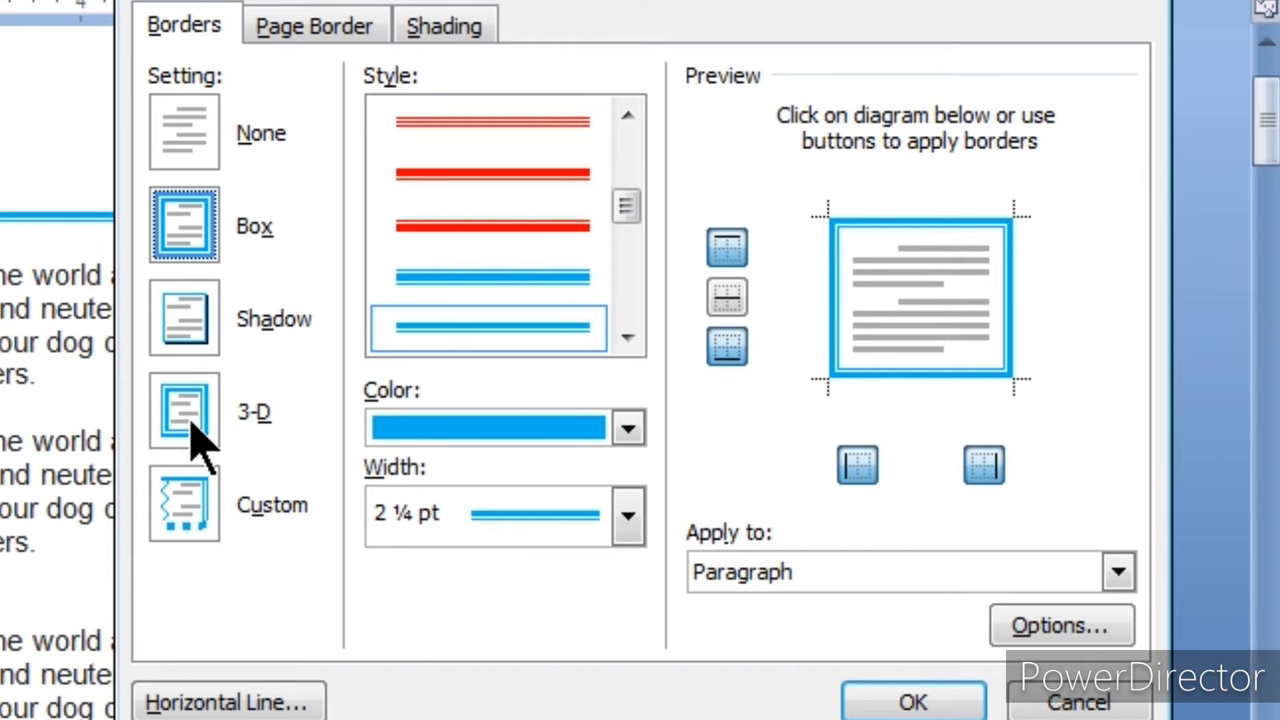
left_click(190, 430)
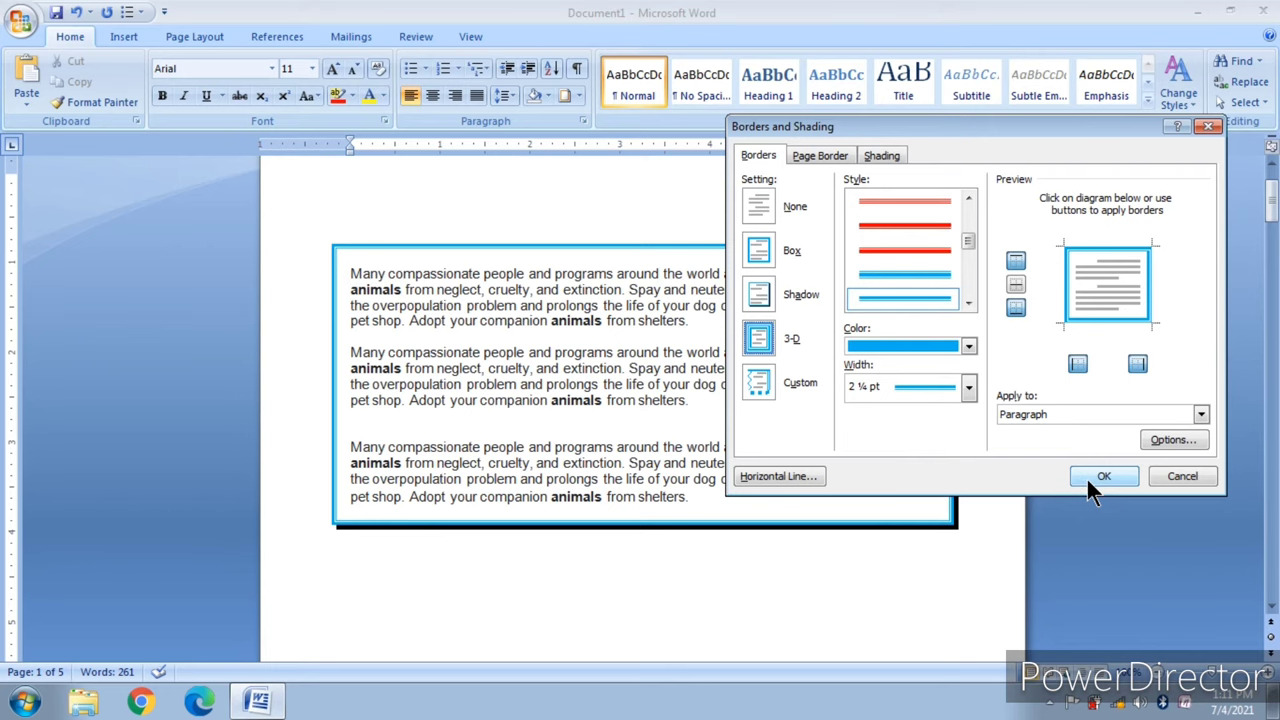
left_click(1088, 477)
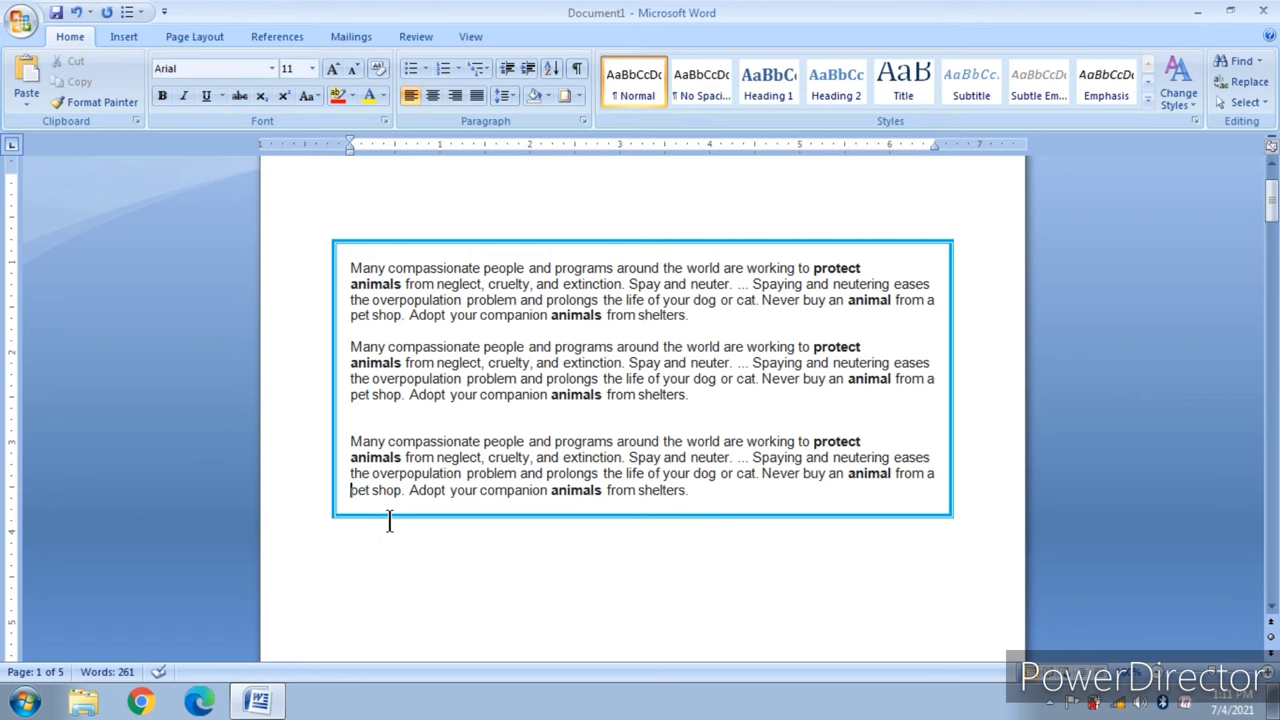
Remove the top and bottom borders, leaving only the blue 2¼ pt side borders.
left_click(563, 96)
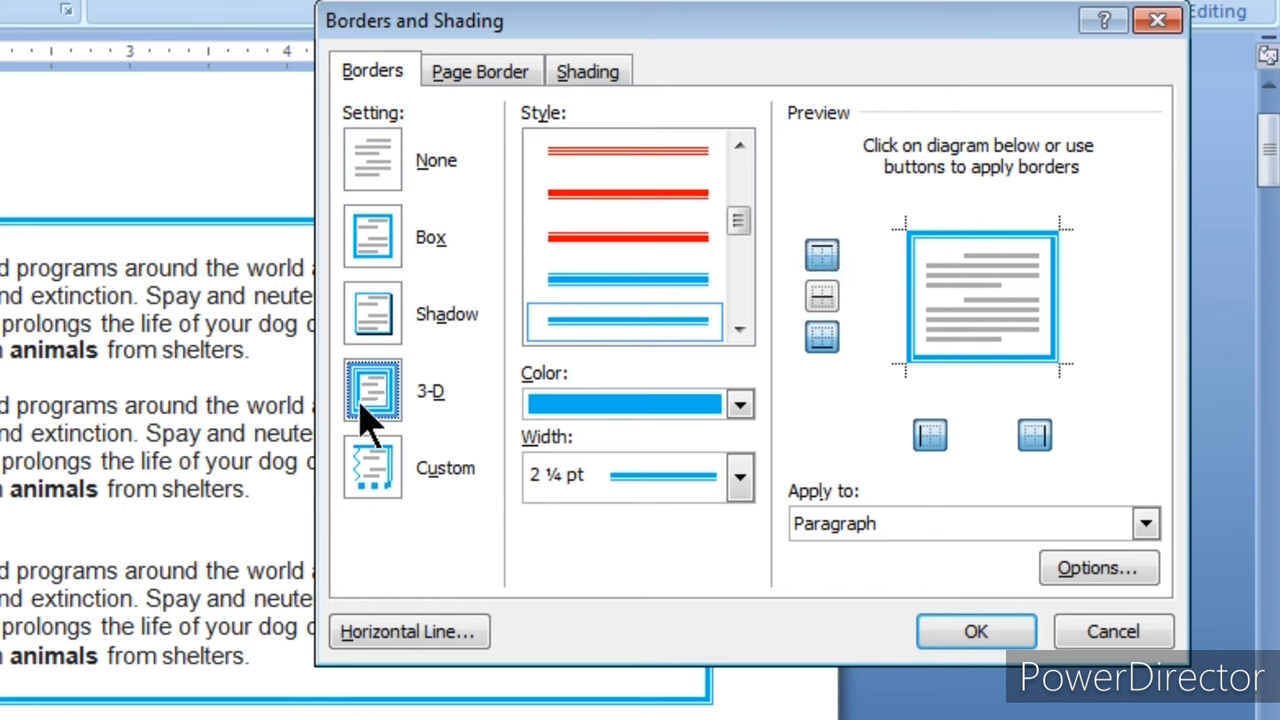
left_click(821, 256)
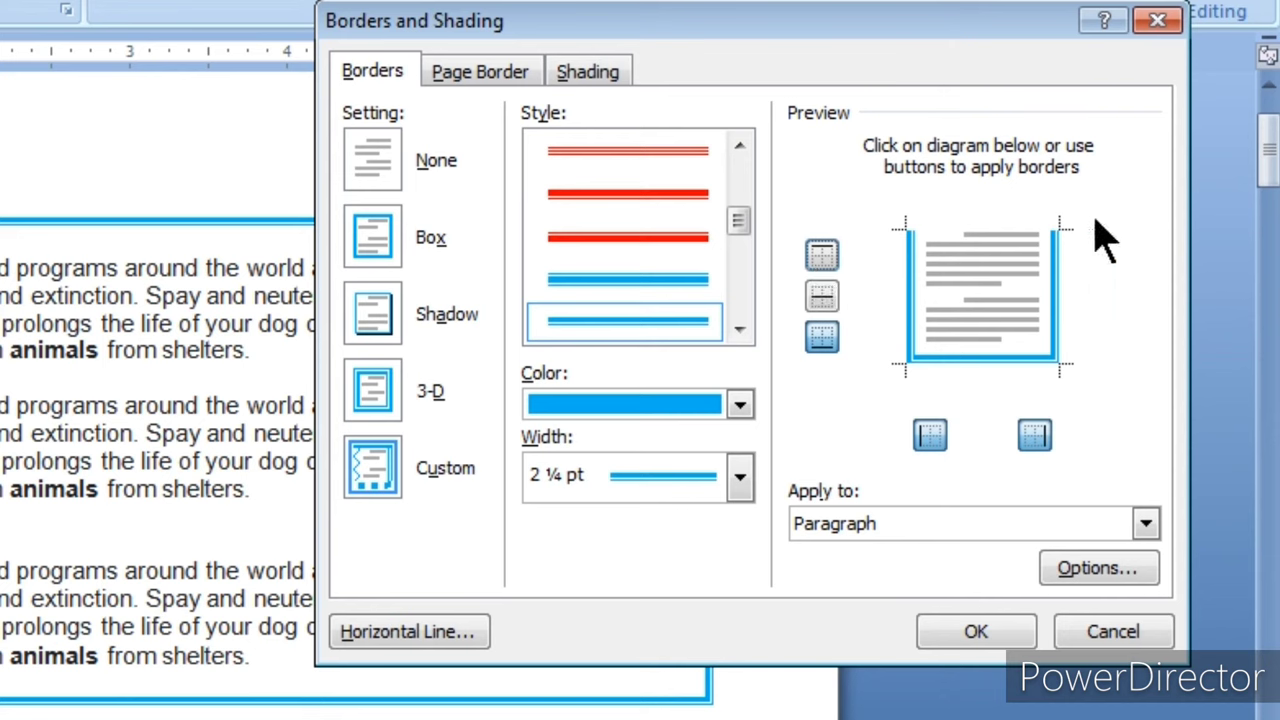
left_click(826, 338)
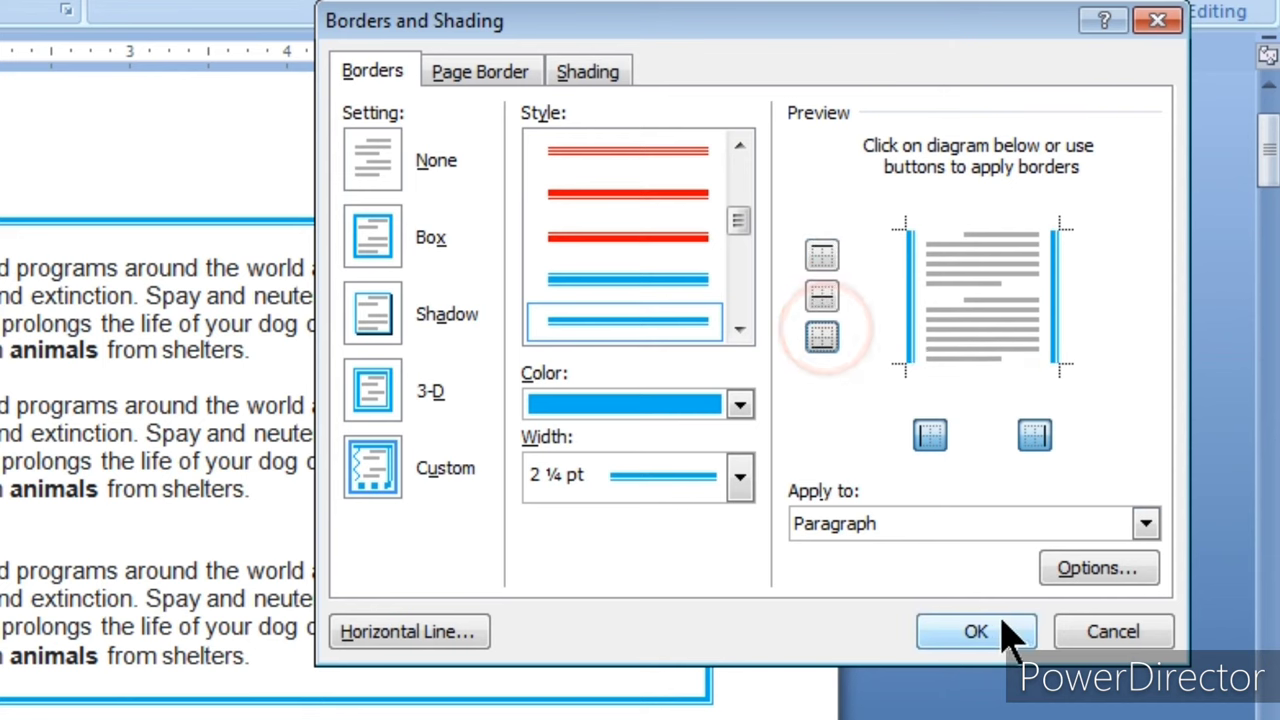
left_click(968, 632)
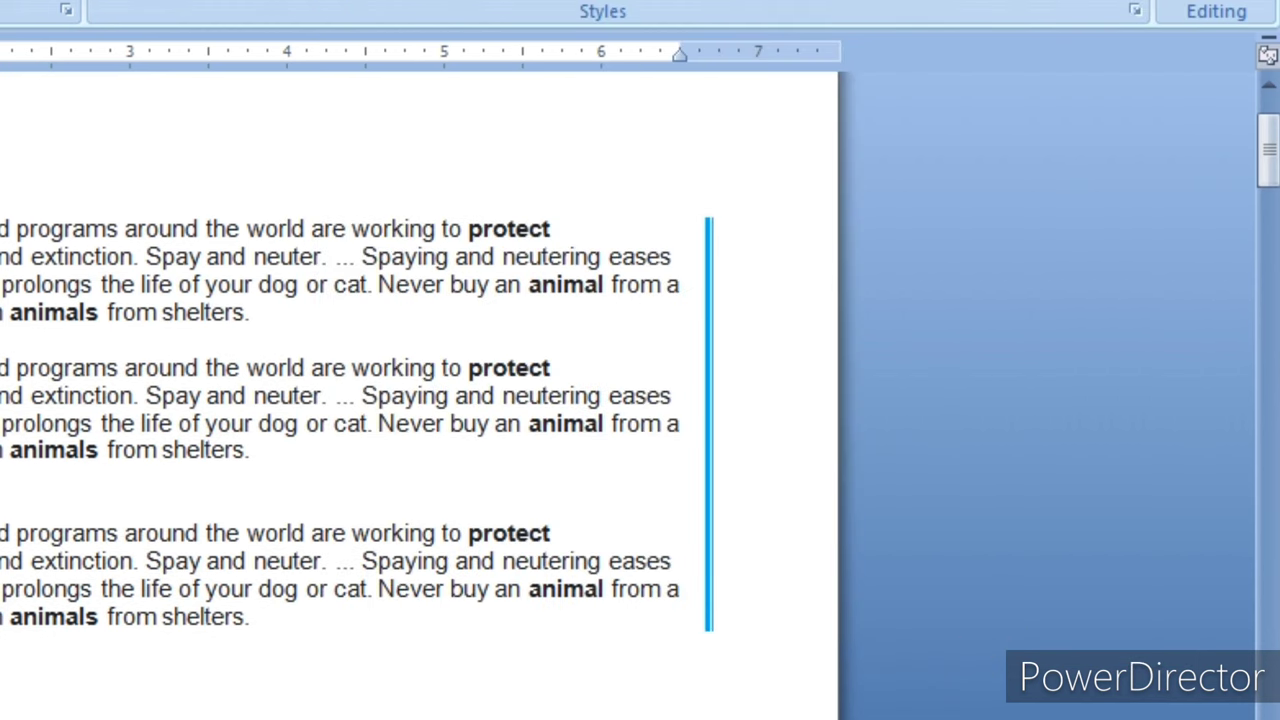
Add a red wavy line as the top border of the paragraphs.
left_click(32, 8)
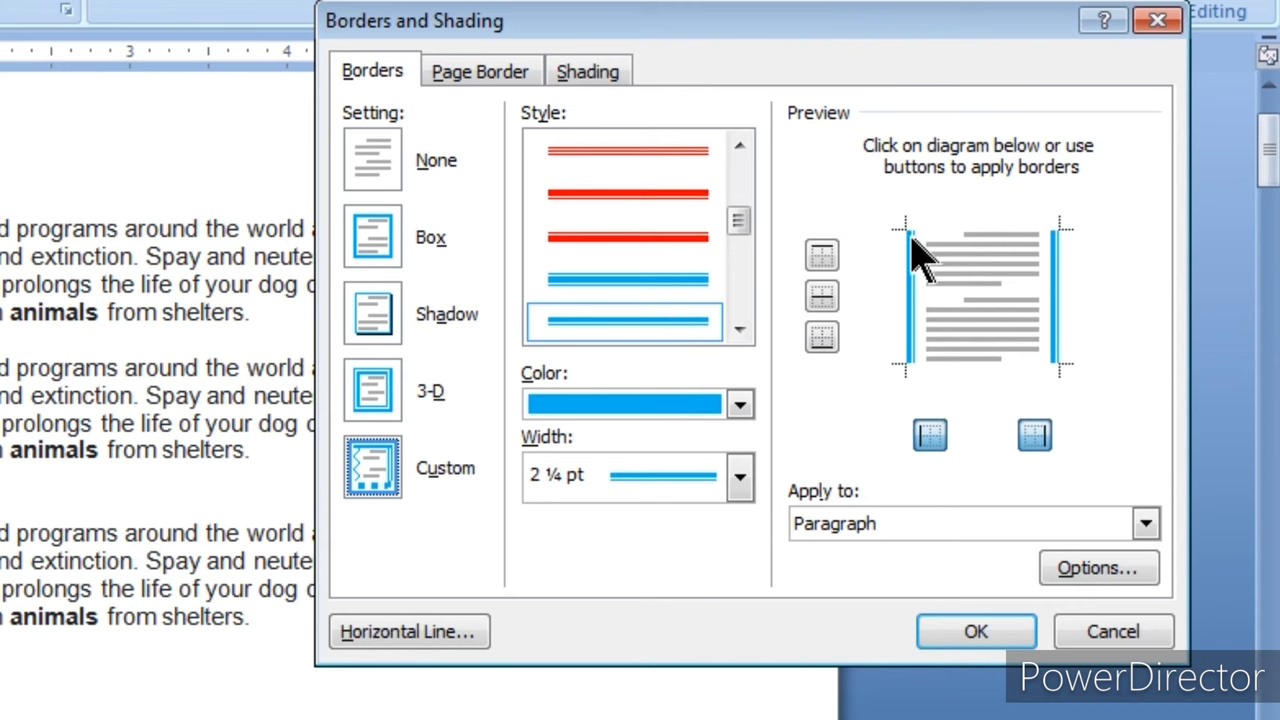
left_click(740, 330)
left_click(740, 330)
left_click(740, 330)
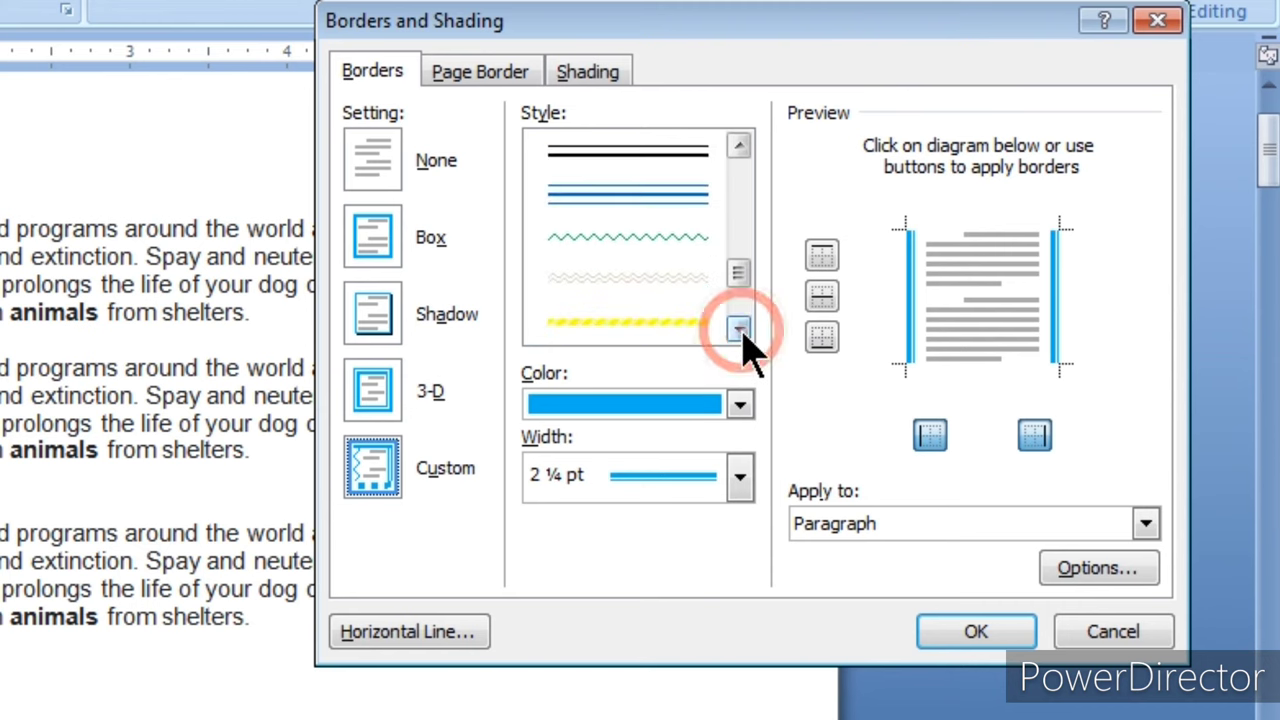
left_click(740, 330)
left_click(646, 252)
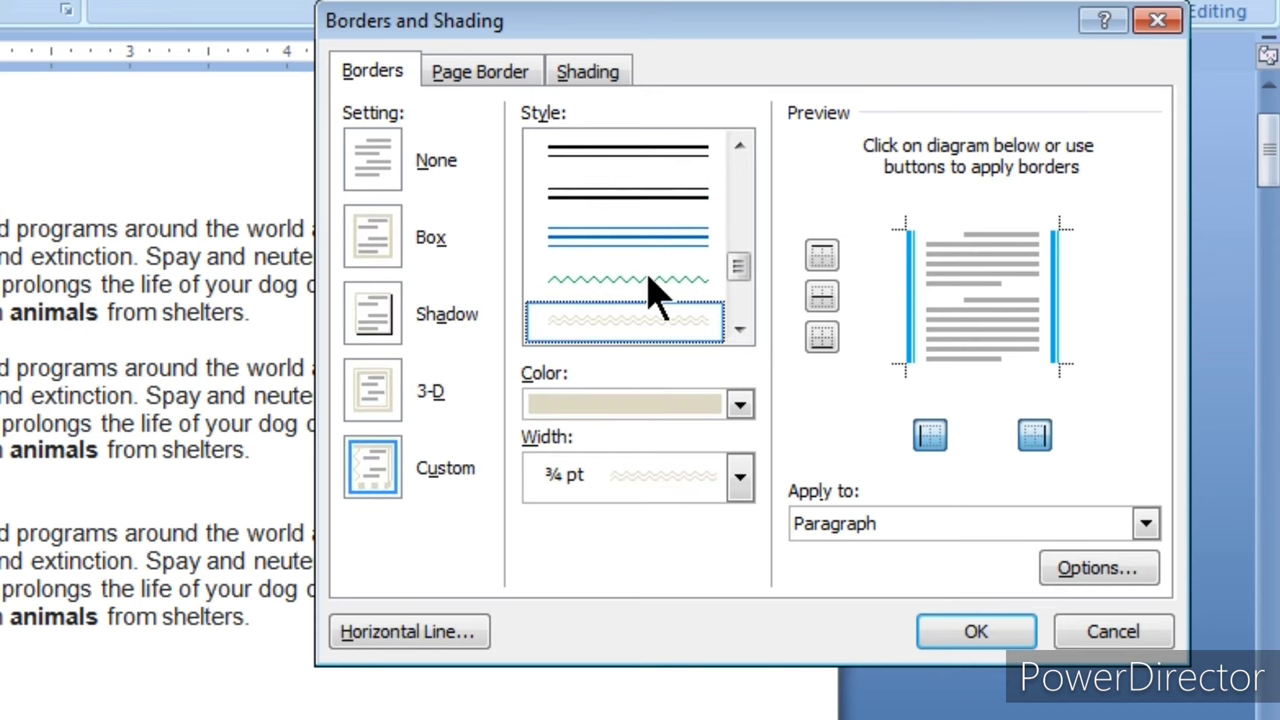
left_click(740, 404)
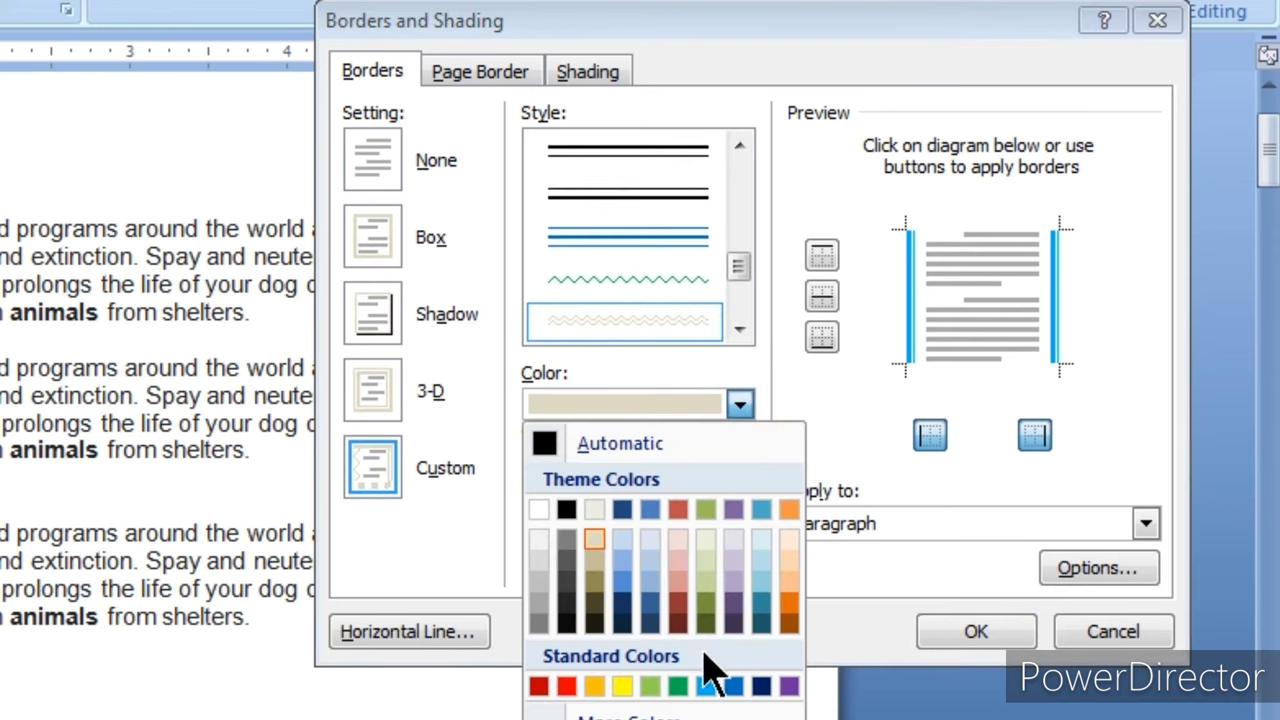
left_click(566, 686)
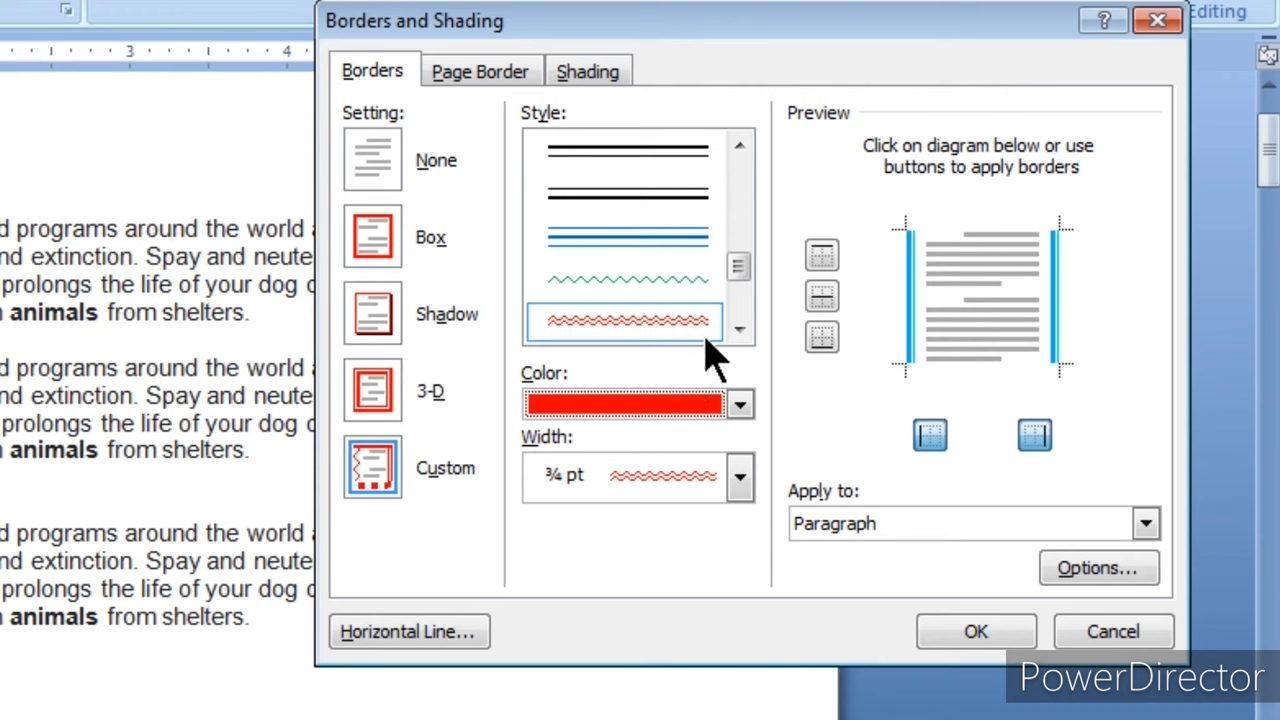
left_click(823, 256)
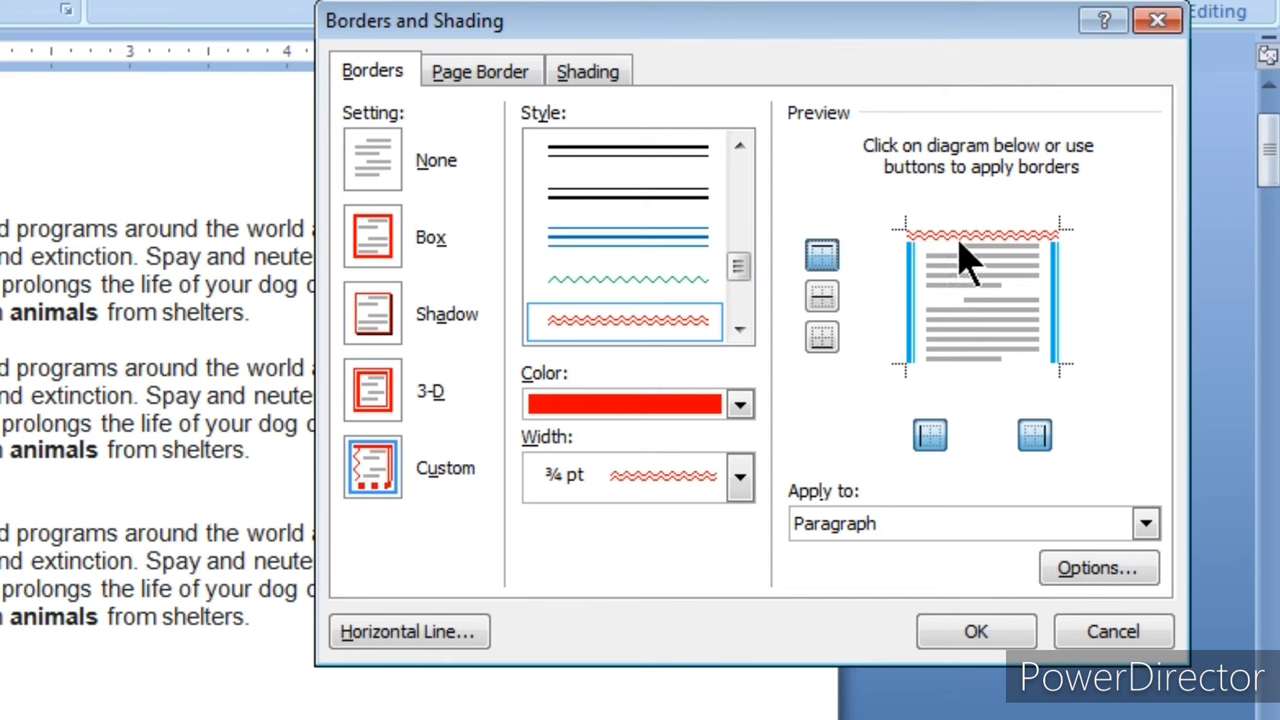
Add a thick yellow 3 pt bottom border and apply the mixed borders.
left_click(740, 330)
left_click(740, 330)
left_click(670, 250)
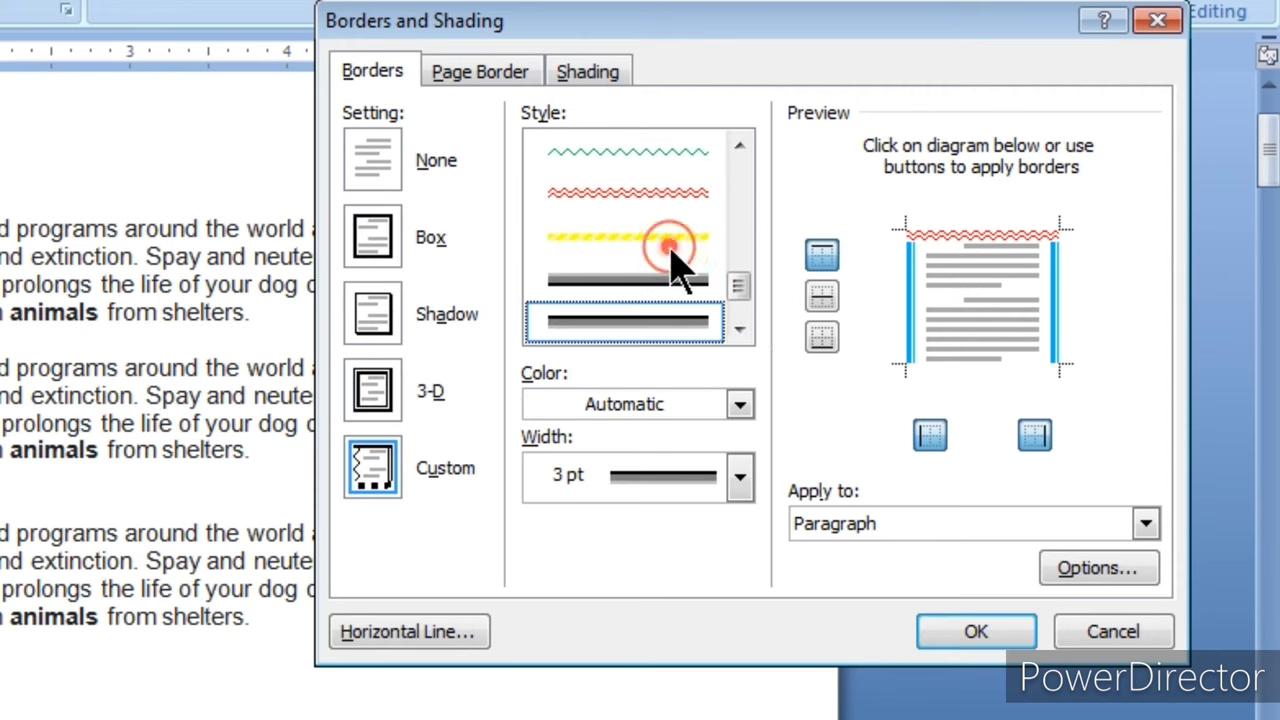
left_click(740, 404)
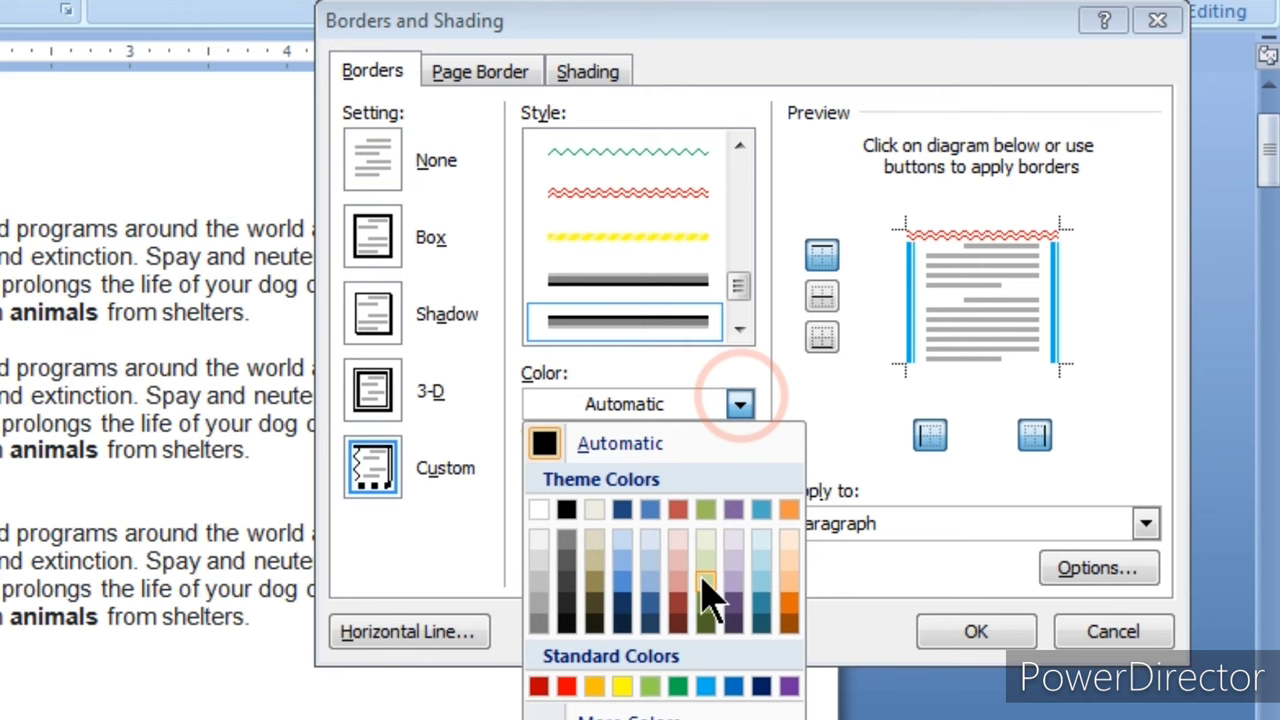
left_click(622, 686)
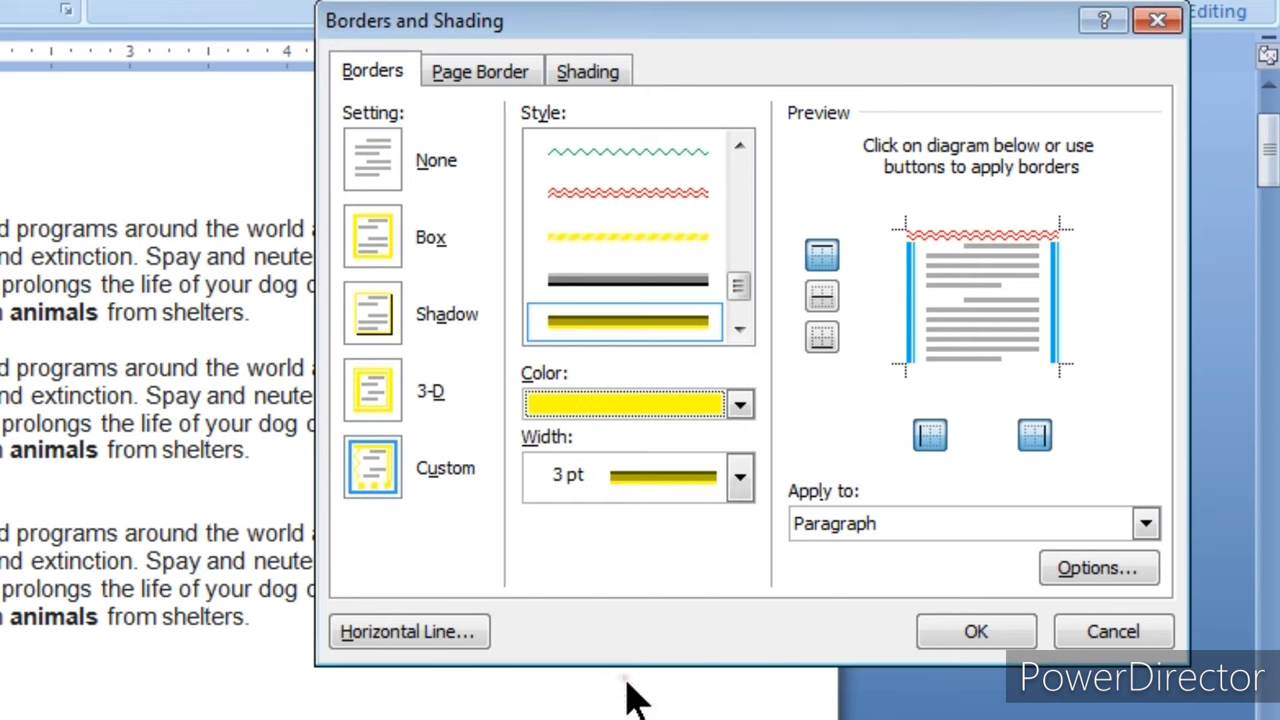
left_click(822, 337)
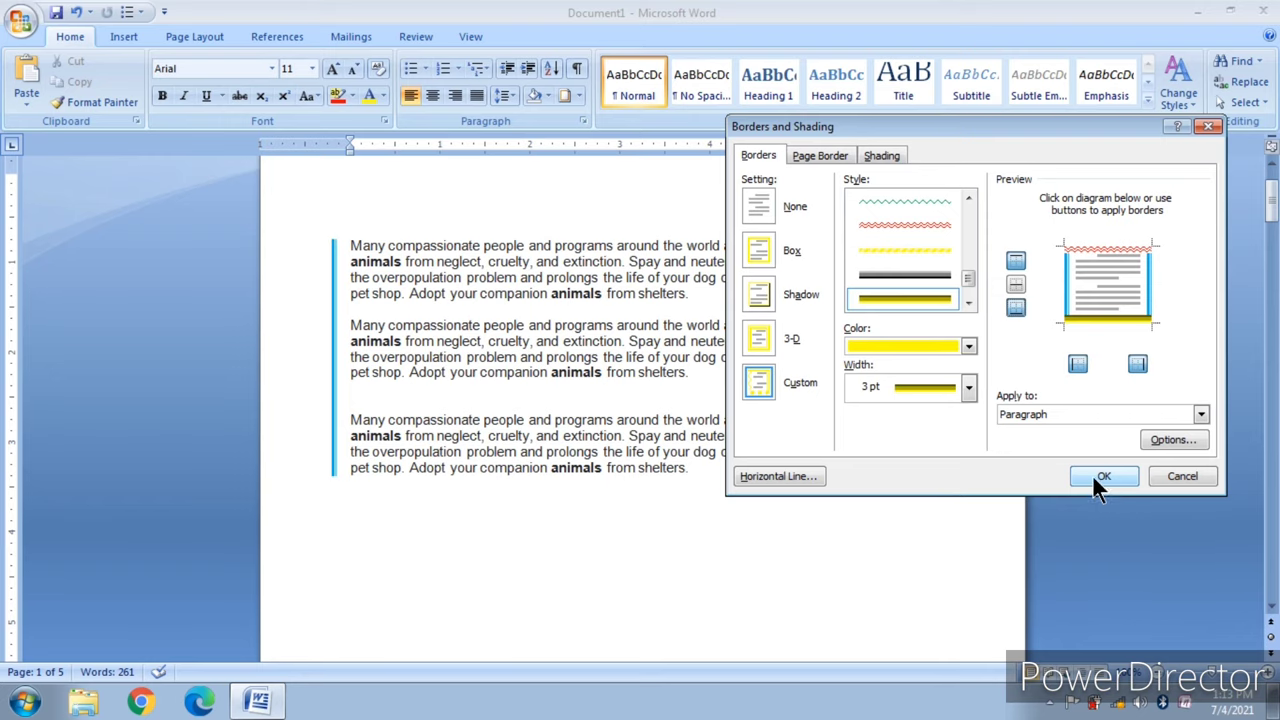
left_click(990, 632)
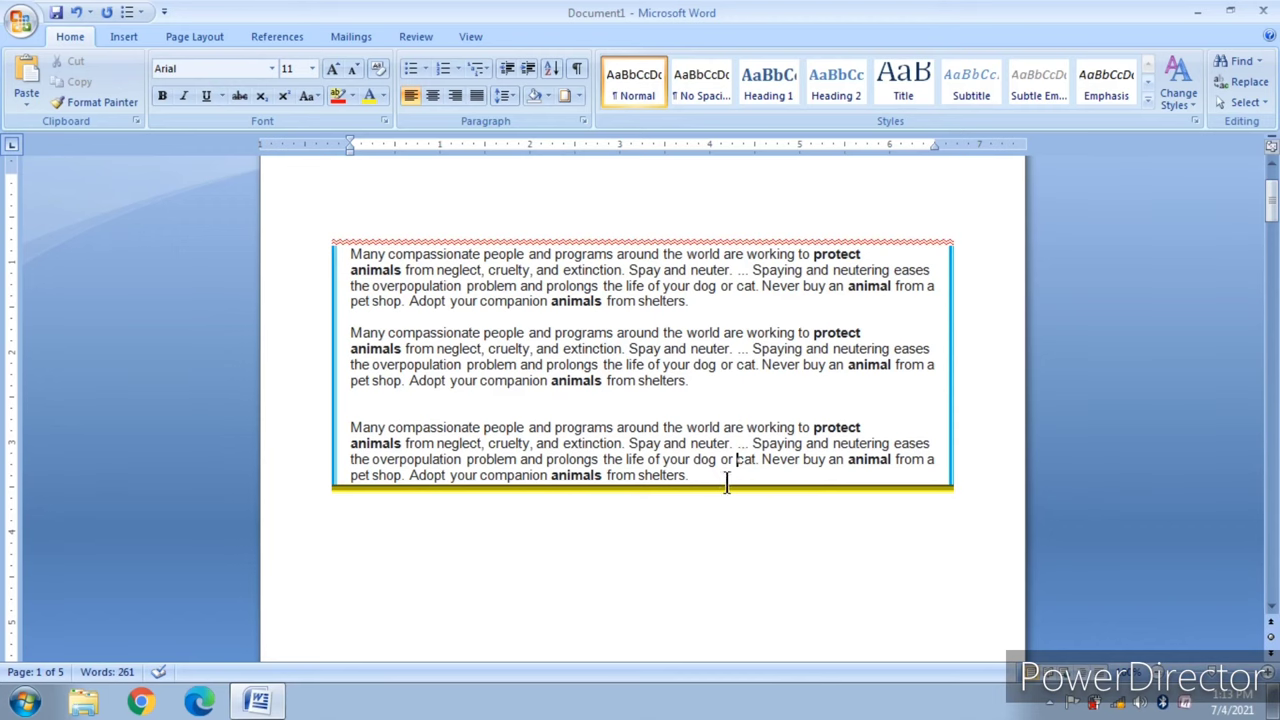
Select all three animal paragraphs and set their border to None.
left_click(723, 476)
left_click_drag(723, 476, 352, 252)
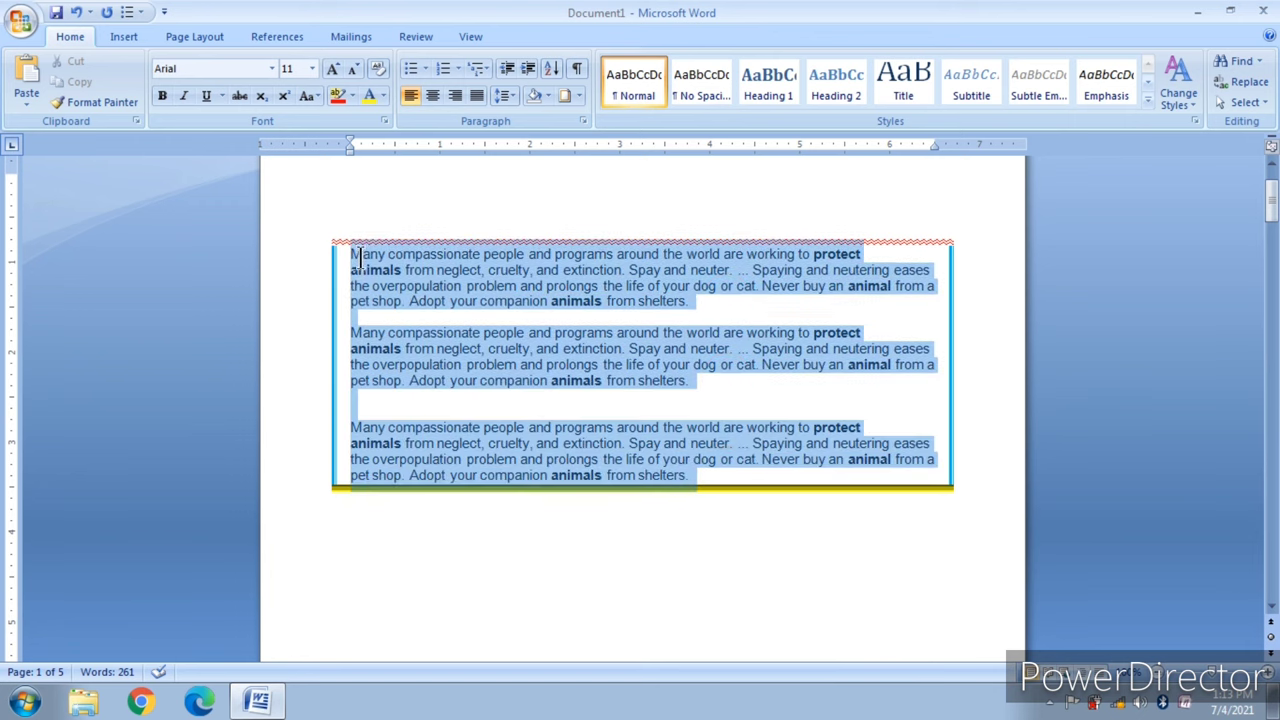
left_click(565, 88)
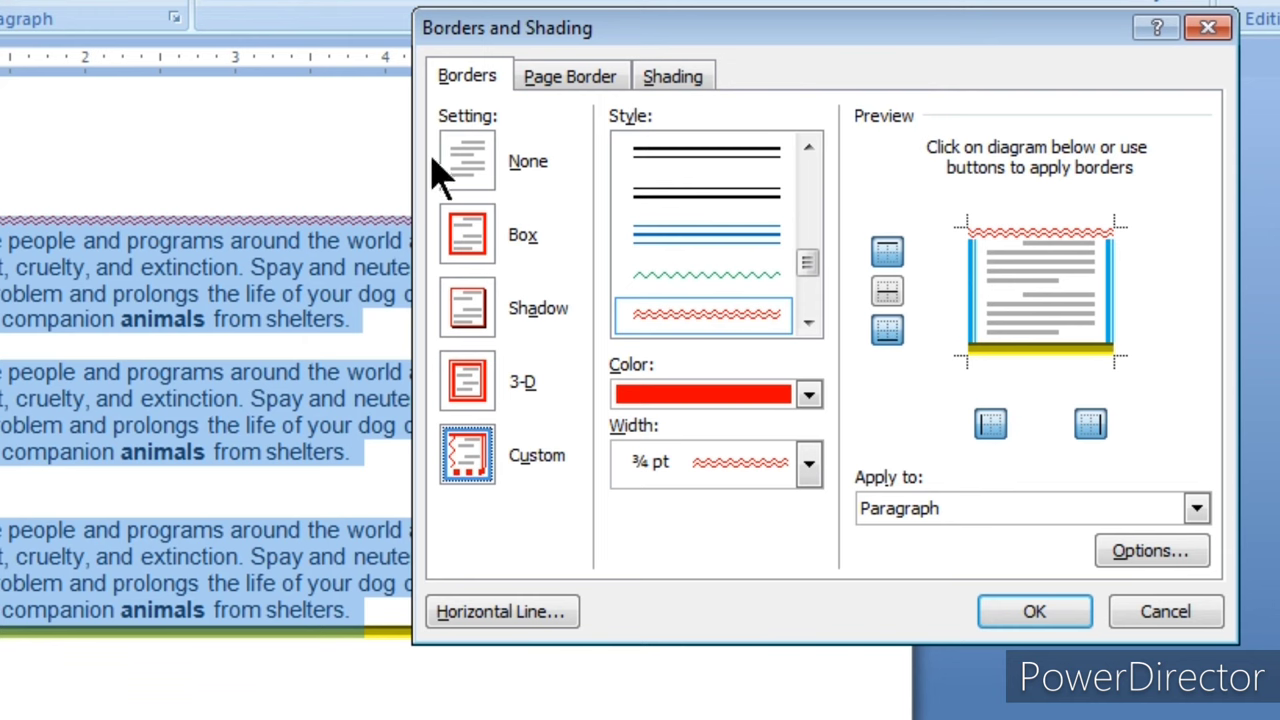
left_click(480, 186)
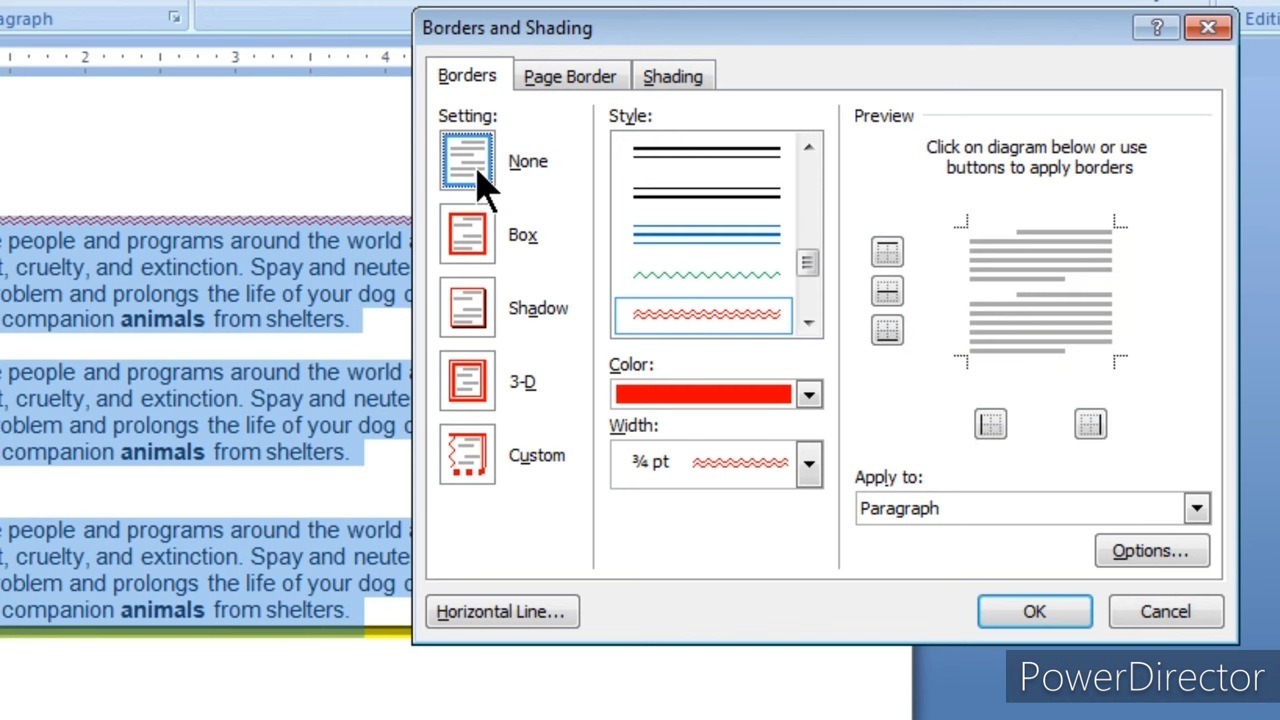
left_click(1036, 614)
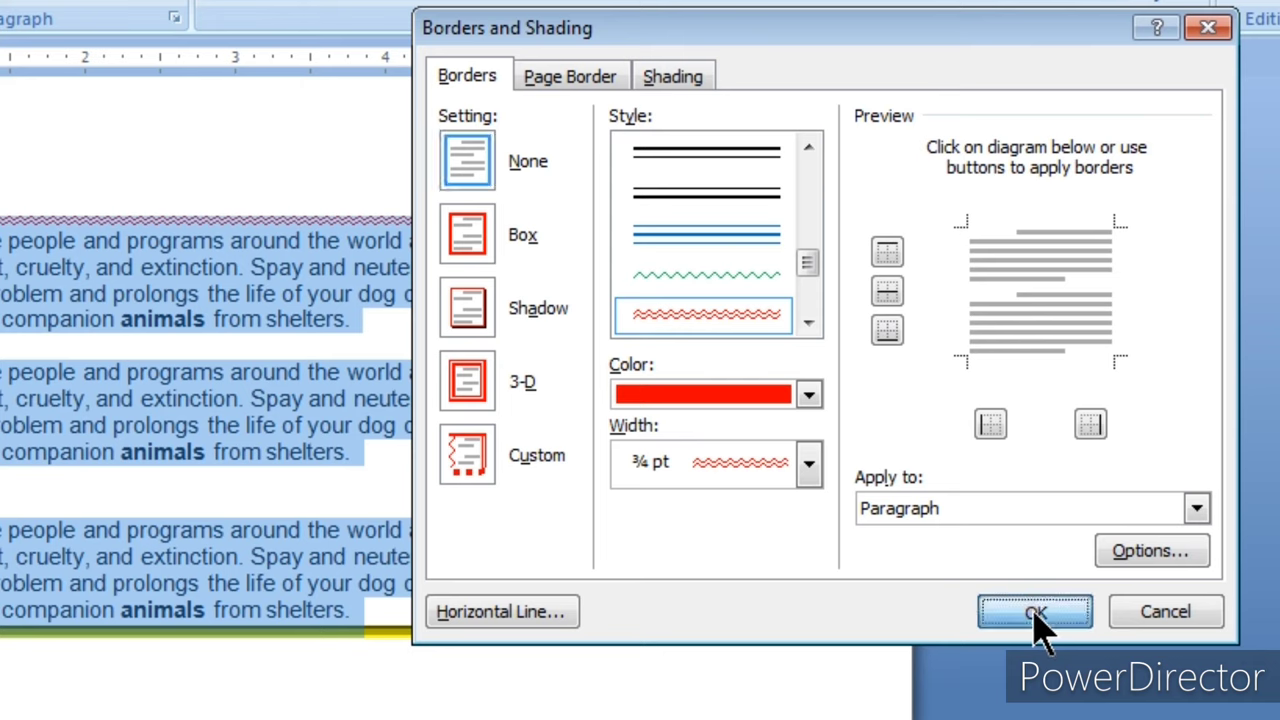
left_click(755, 566)
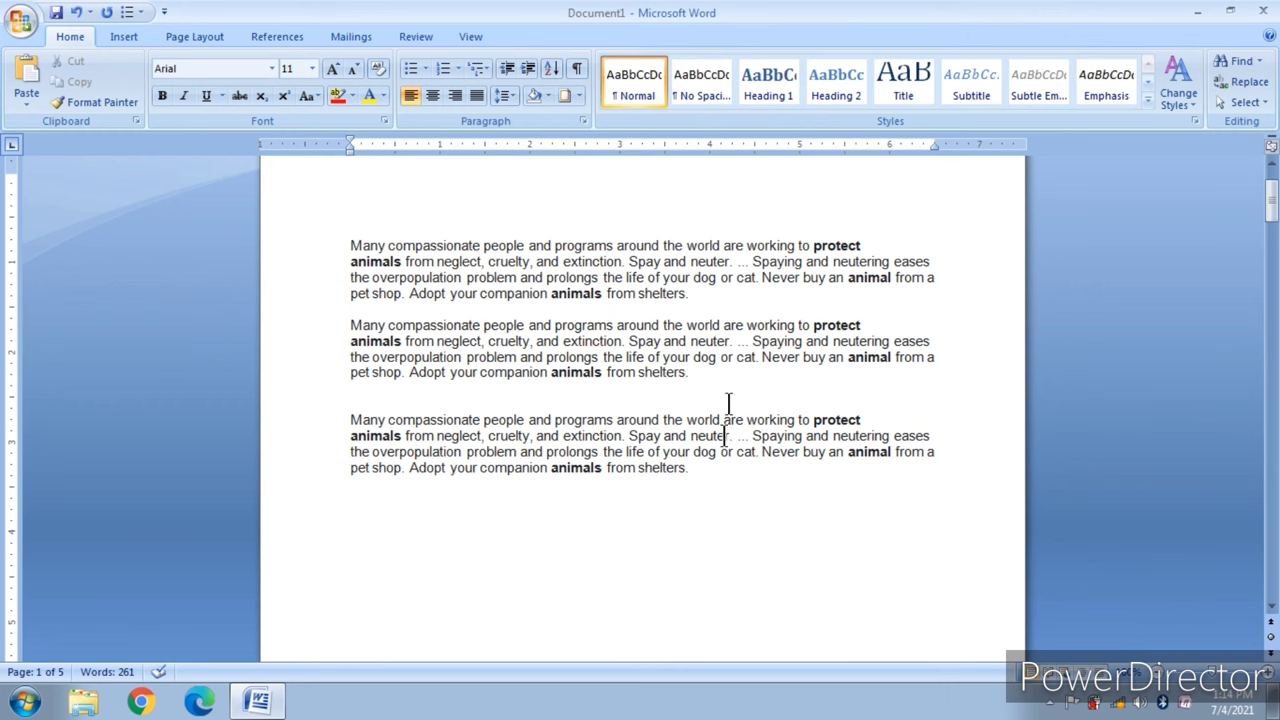
Open the Borders and Shading dialog for the unbordered first paragraph.
left_click(703, 295)
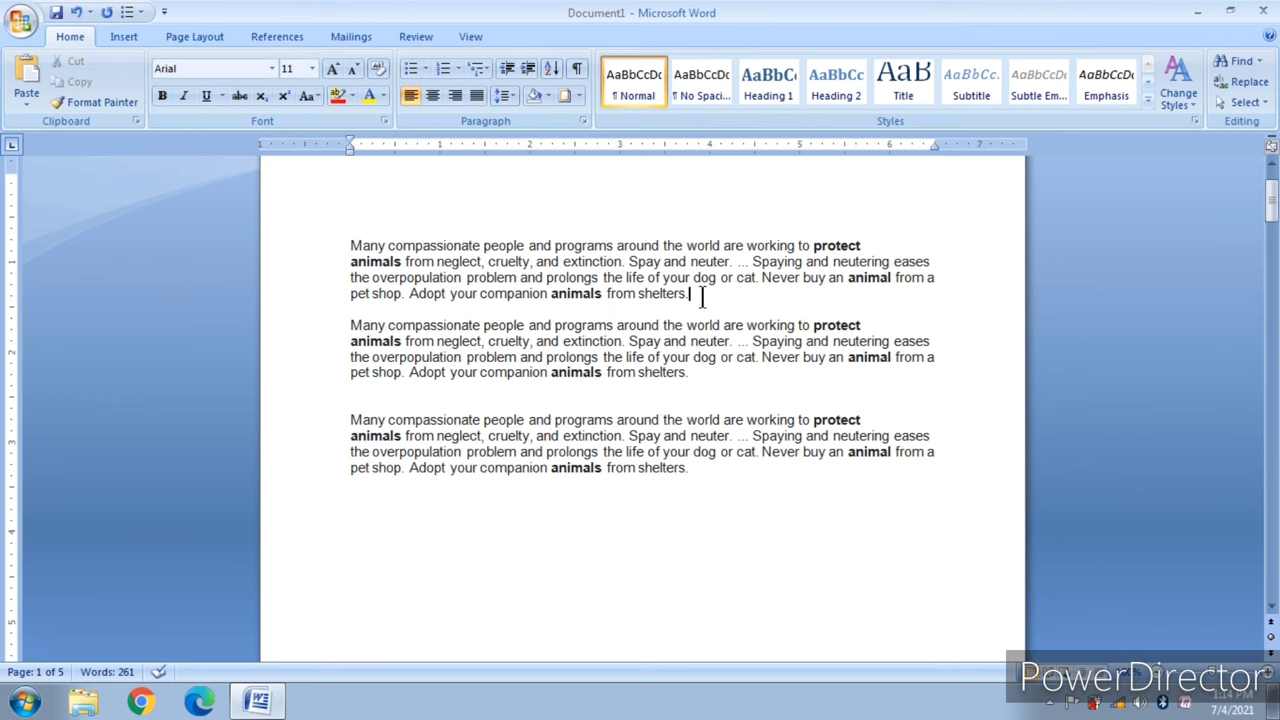
left_click(564, 97)
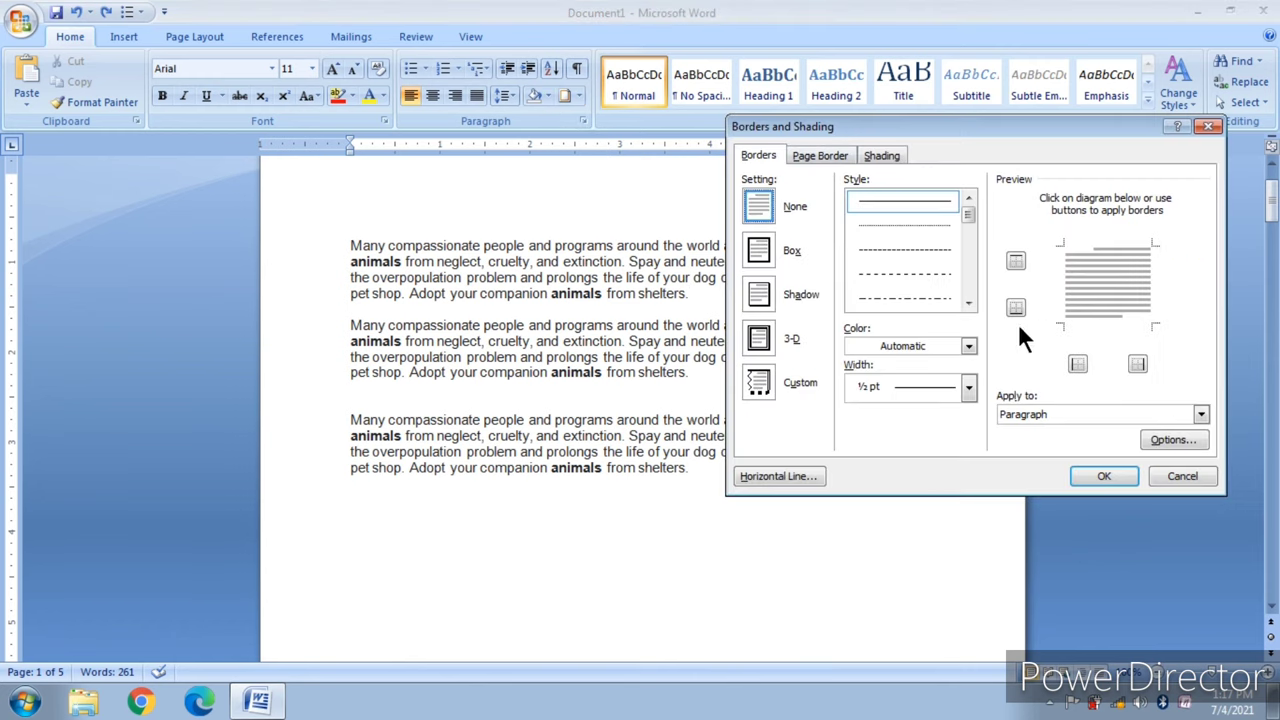